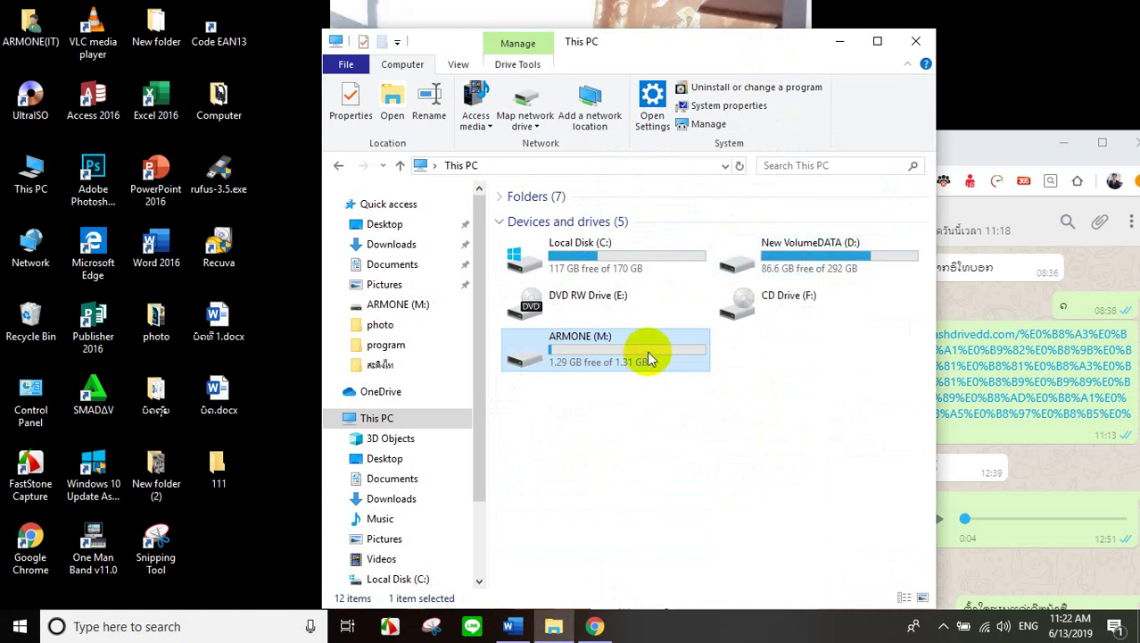
Open the M: drive to examine the image files stored on it, and return to the This PC drive overview.
left_click(816, 268)
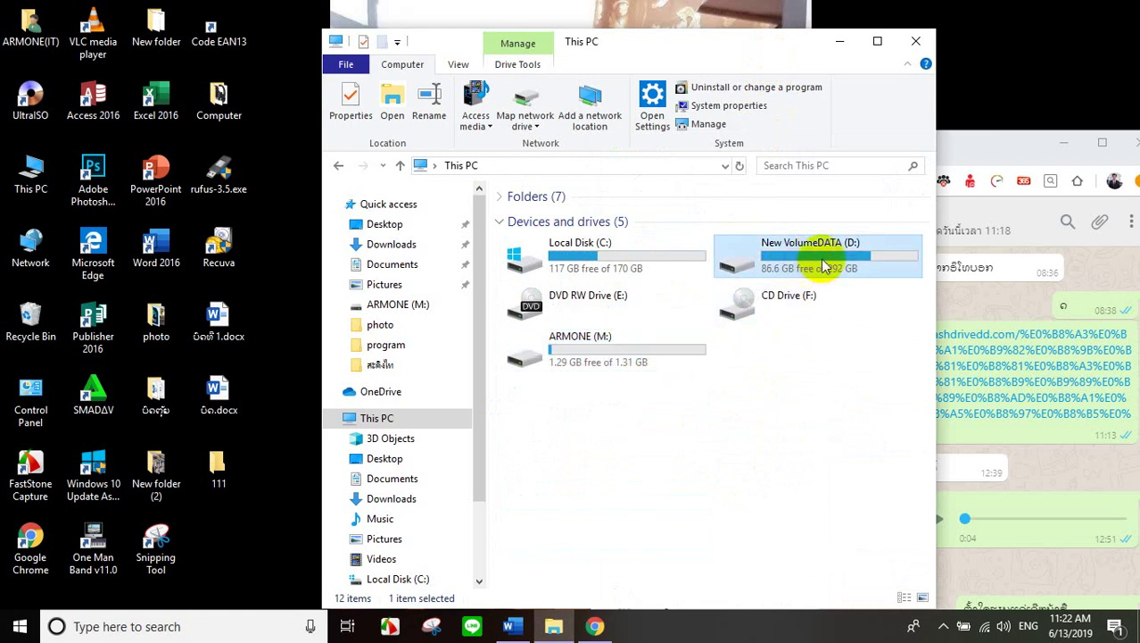
left_click(646, 352)
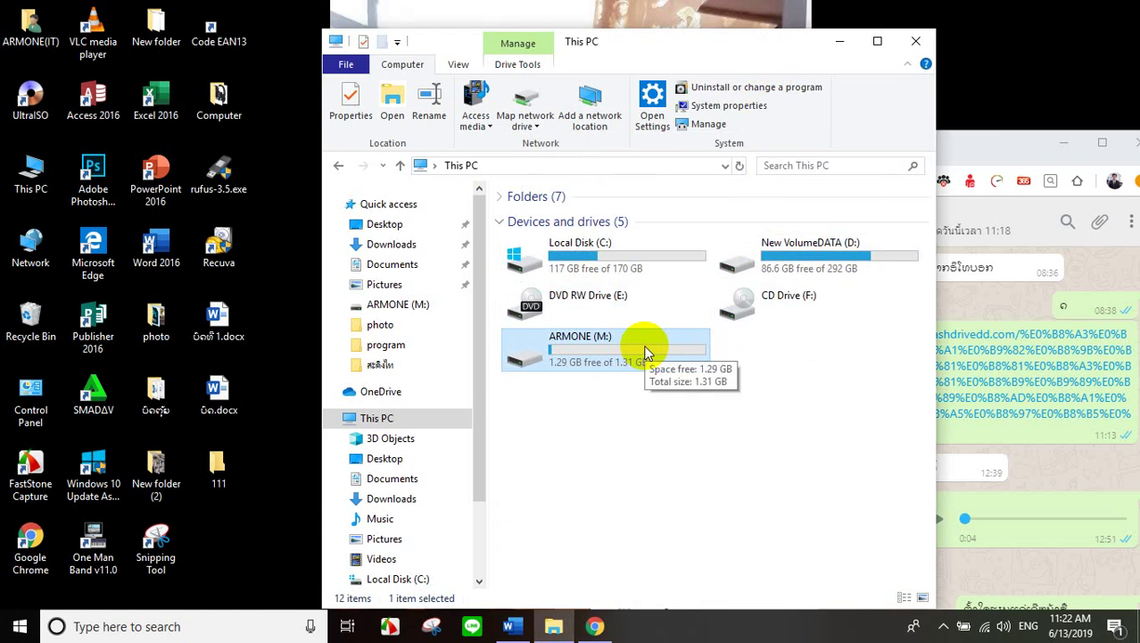
right_click(647, 350)
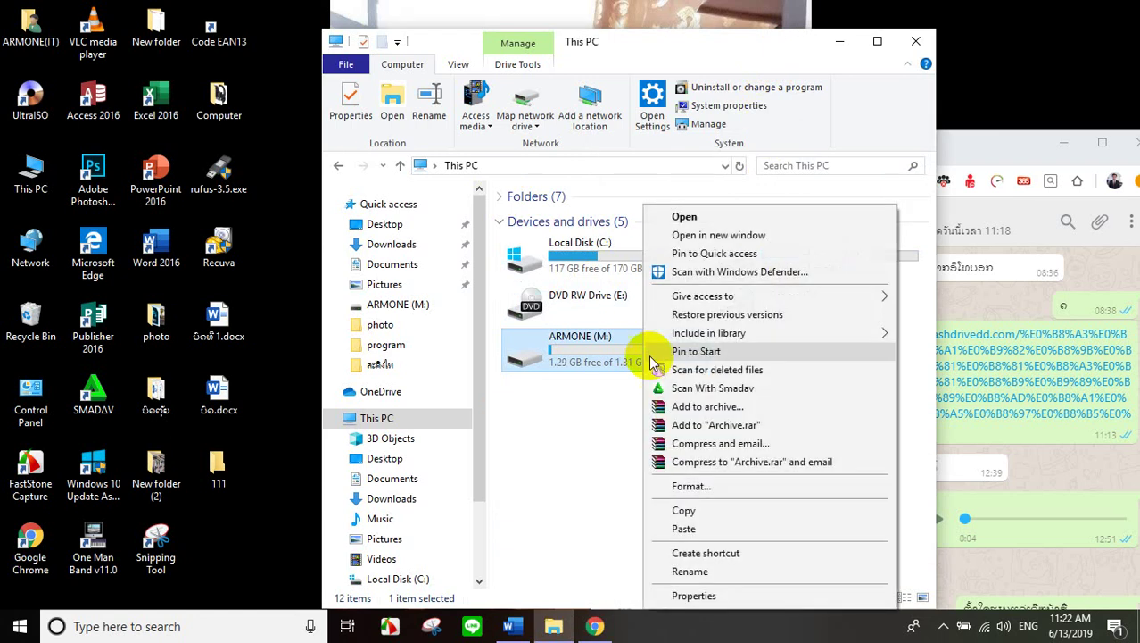
left_click(580, 358)
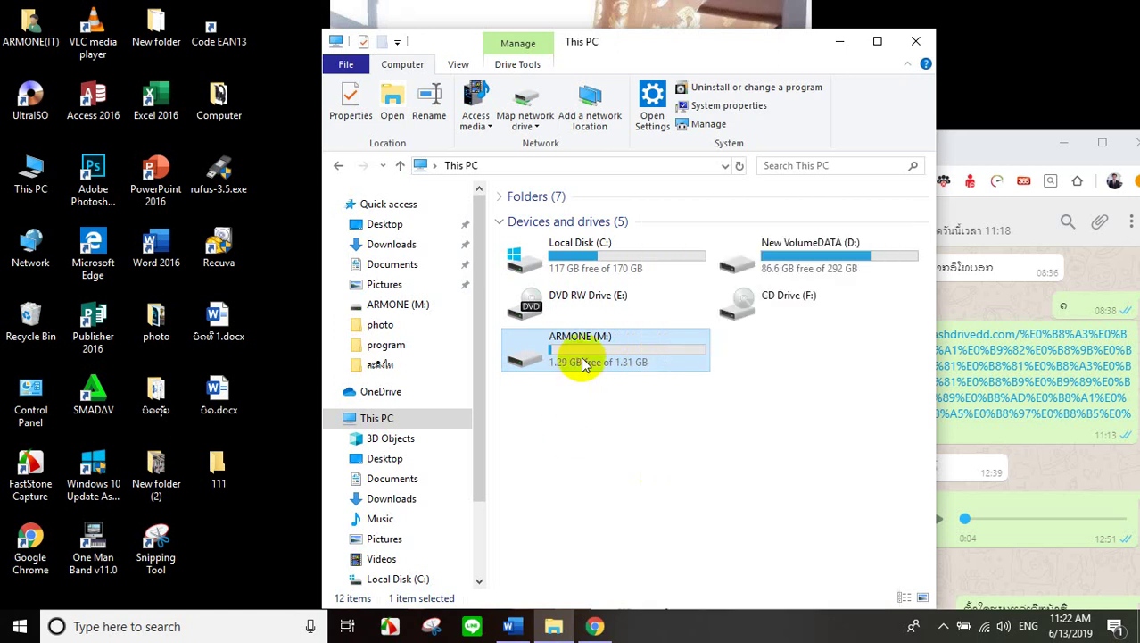
double_click(582, 361)
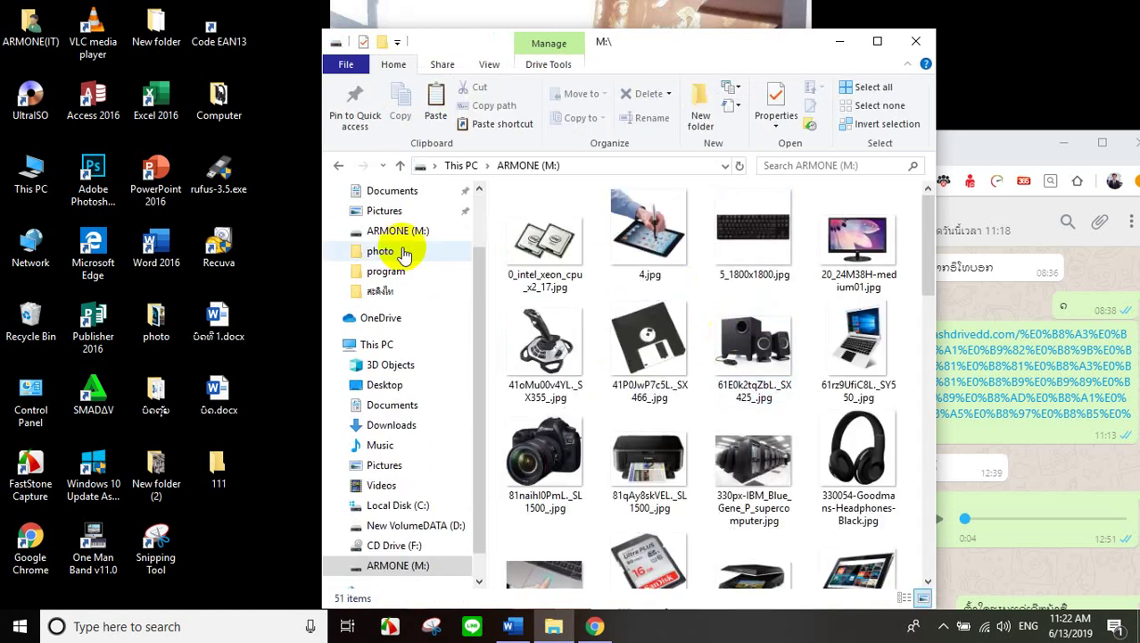
left_click(338, 165)
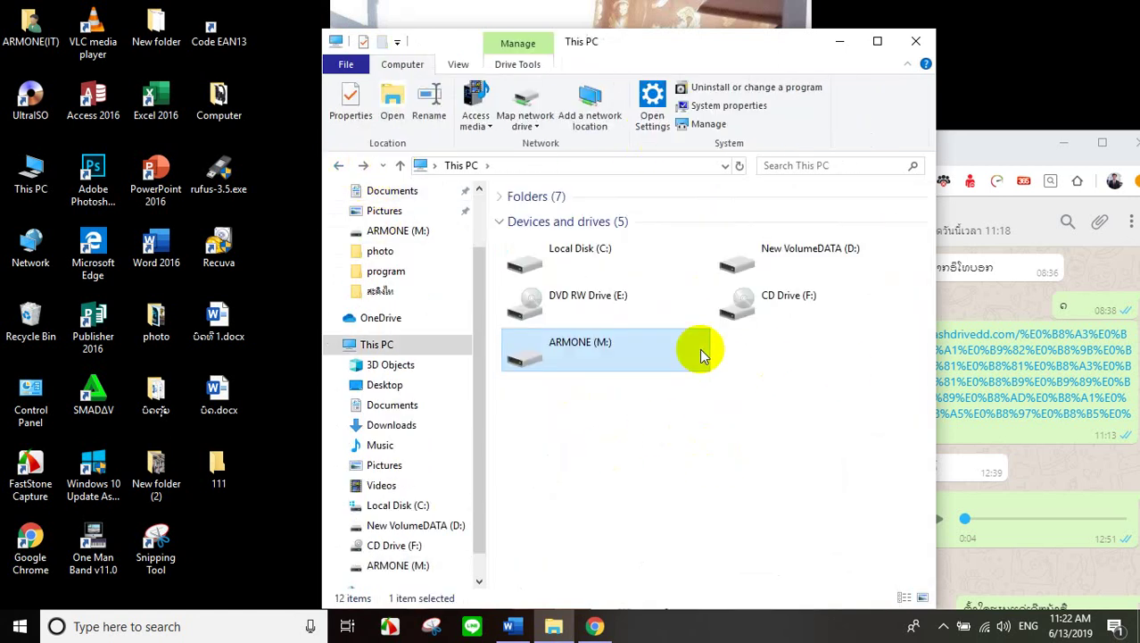
Quick-format the M: drive as NTFS with a 4096-byte allocation unit size, and close the format dialog.
right_click(625, 355)
left_click(718, 486)
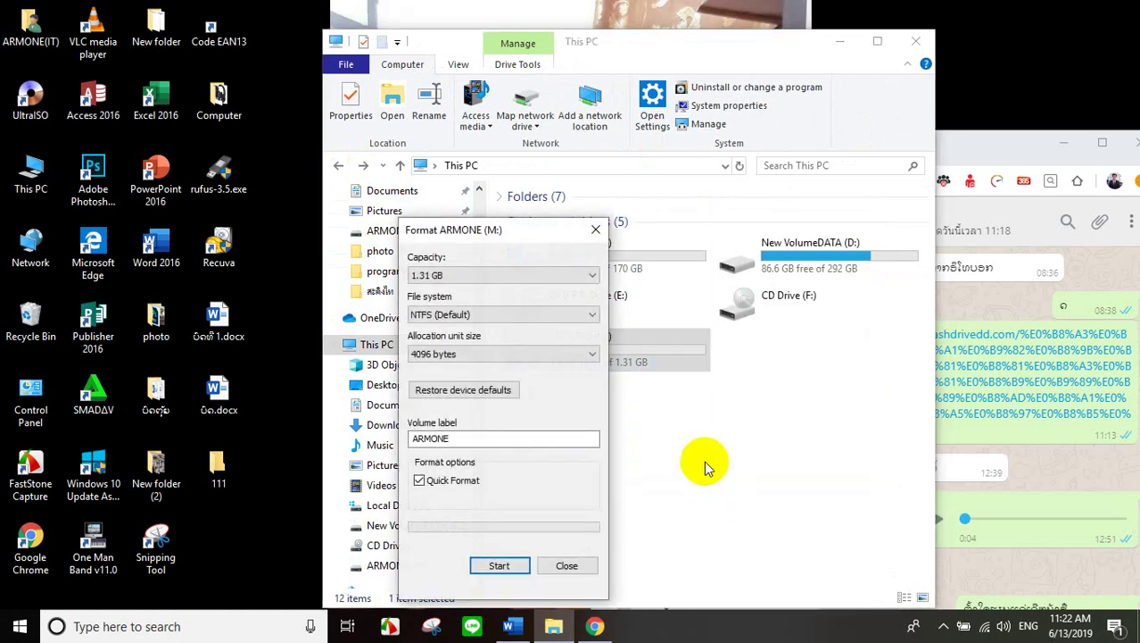
left_click_drag(484, 229, 620, 194)
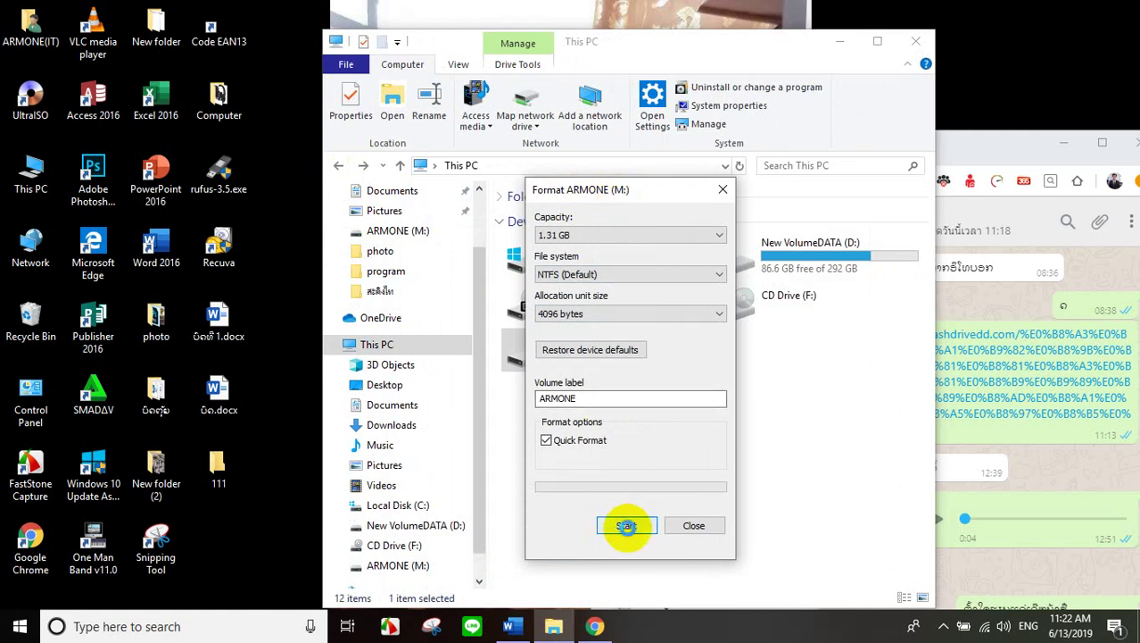
left_click(627, 525)
left_click(630, 314)
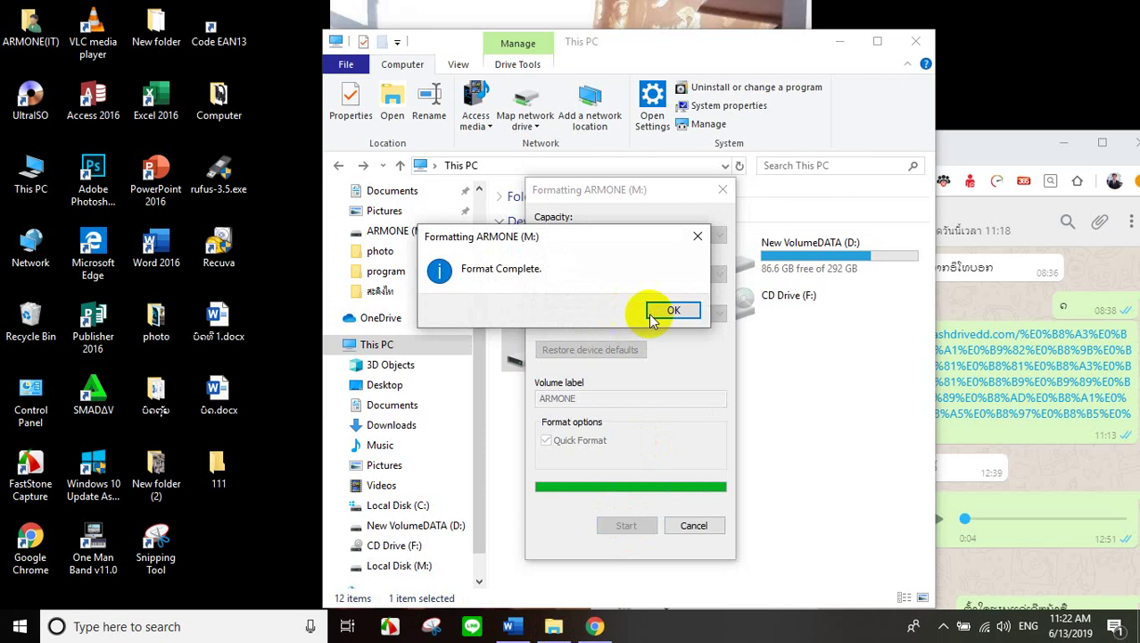
left_click(671, 311)
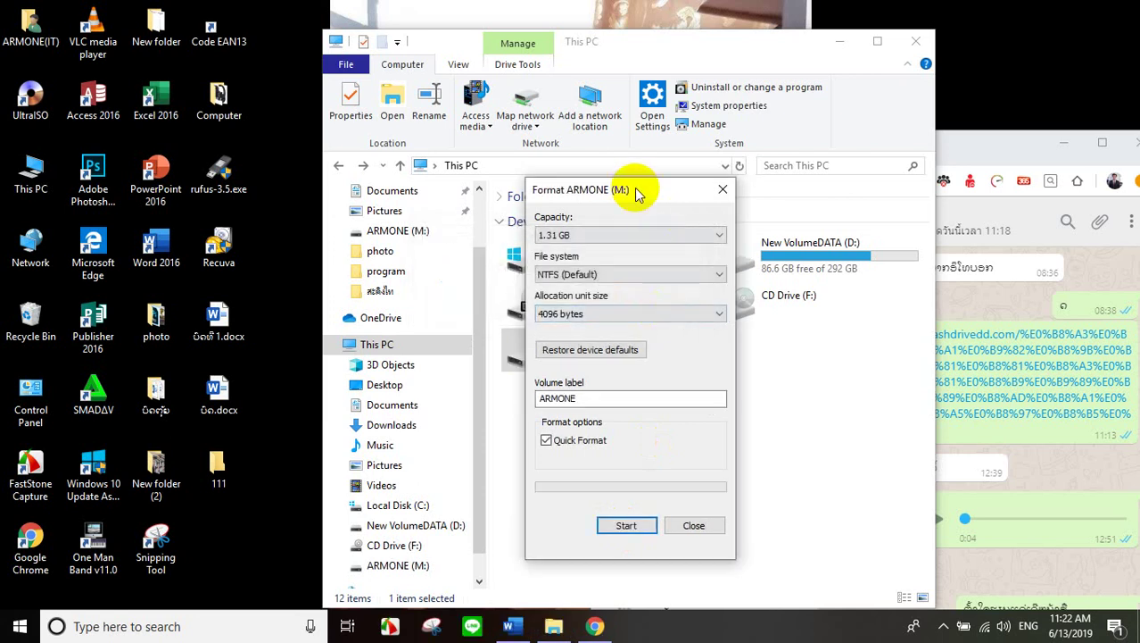
left_click_drag(636, 194, 527, 172)
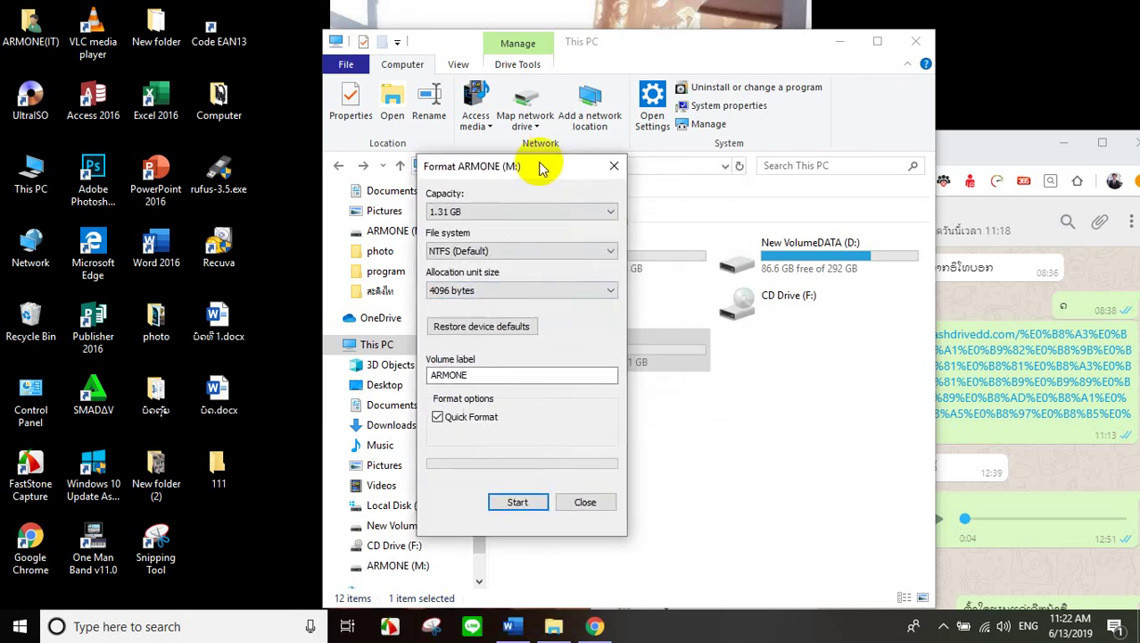
left_click(585, 503)
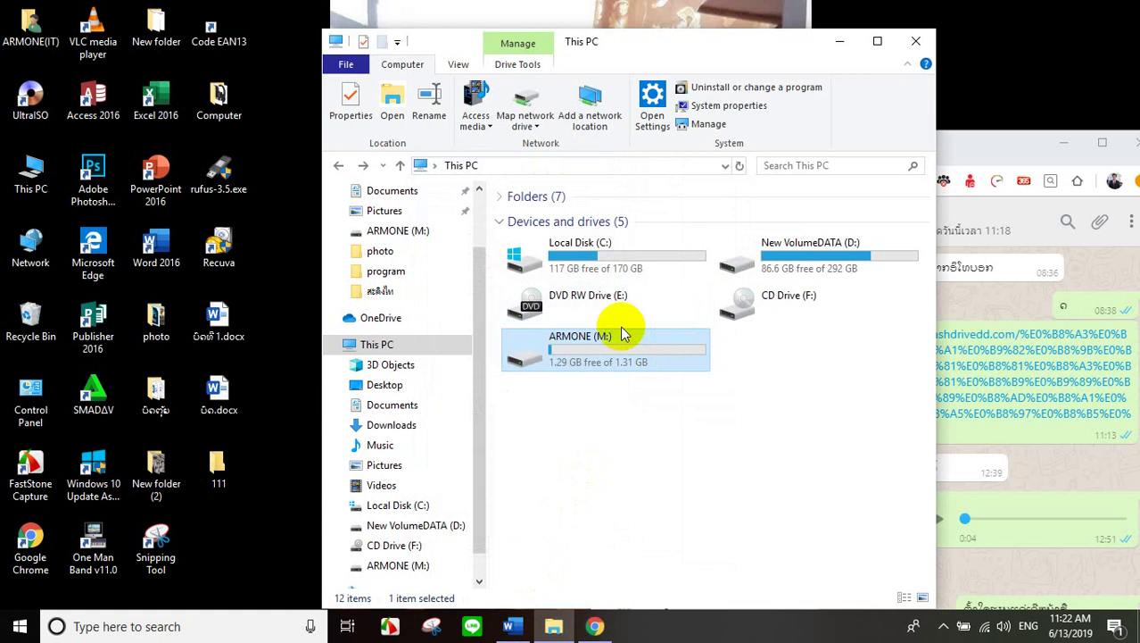
Check the formatted M: drive and the Recycle Bin for the erased files, refreshing the desktop in between.
double_click(640, 359)
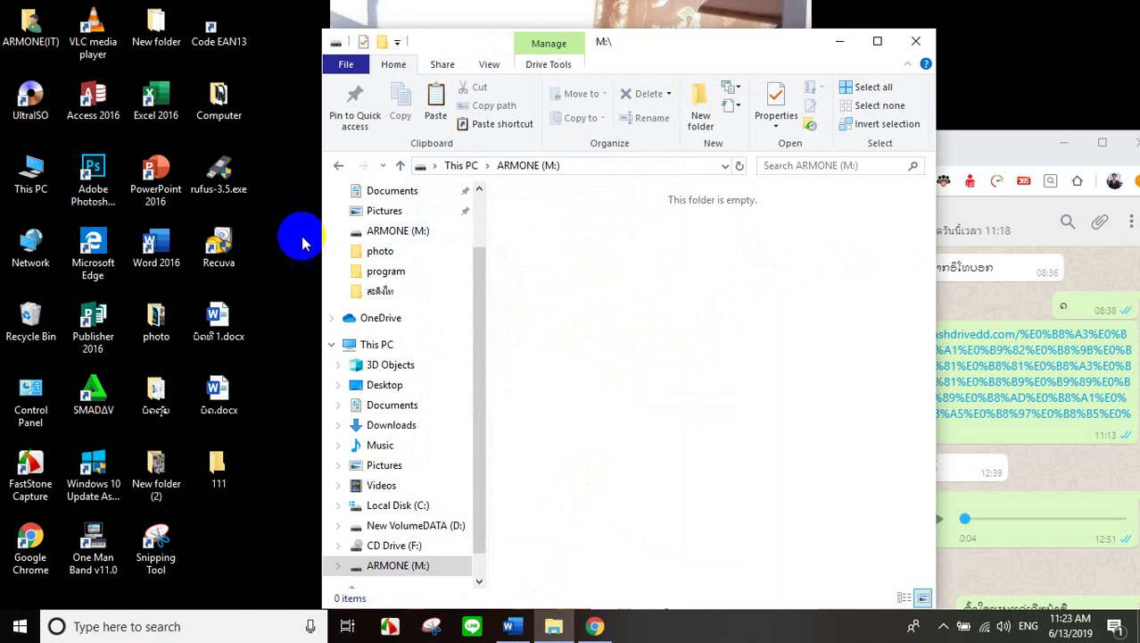
right_click(273, 183)
left_click(304, 231)
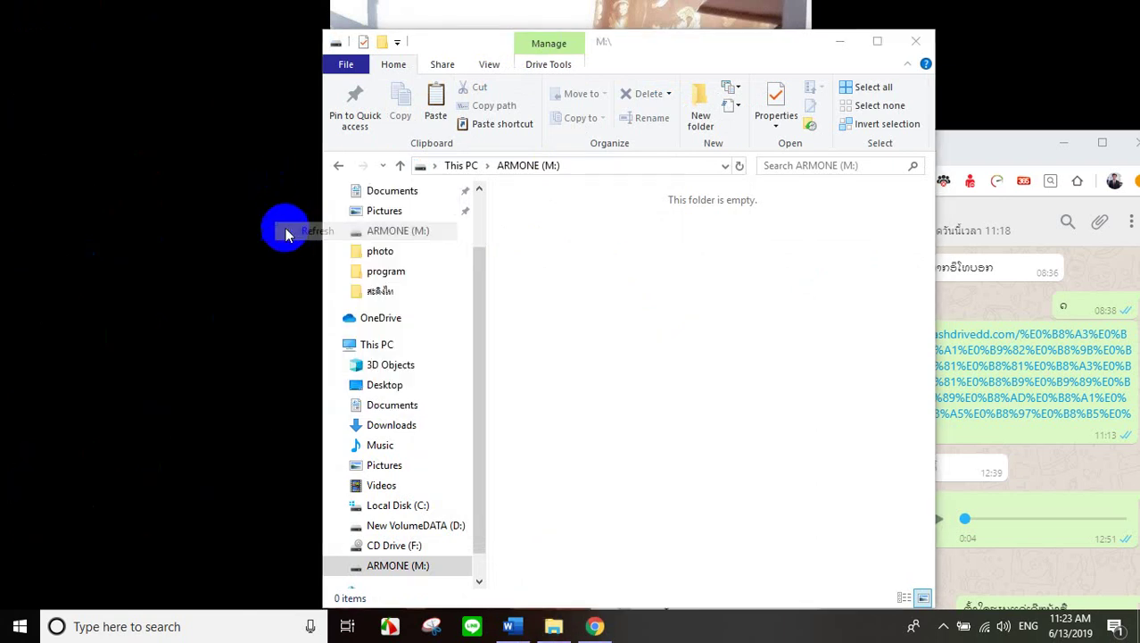
right_click(27, 326)
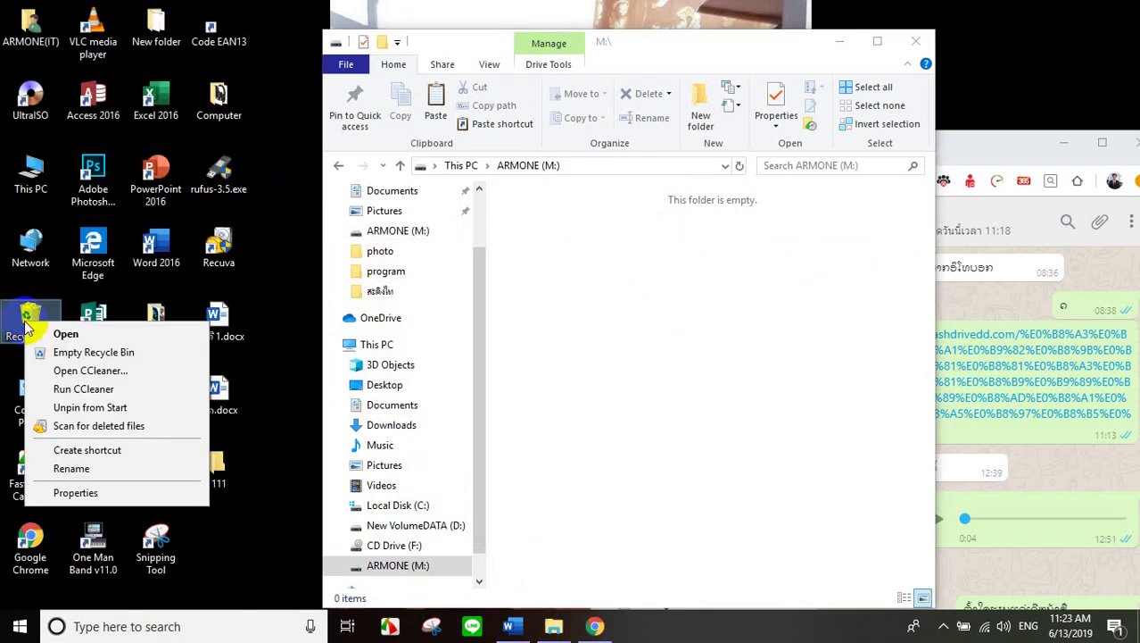
left_click(85, 352)
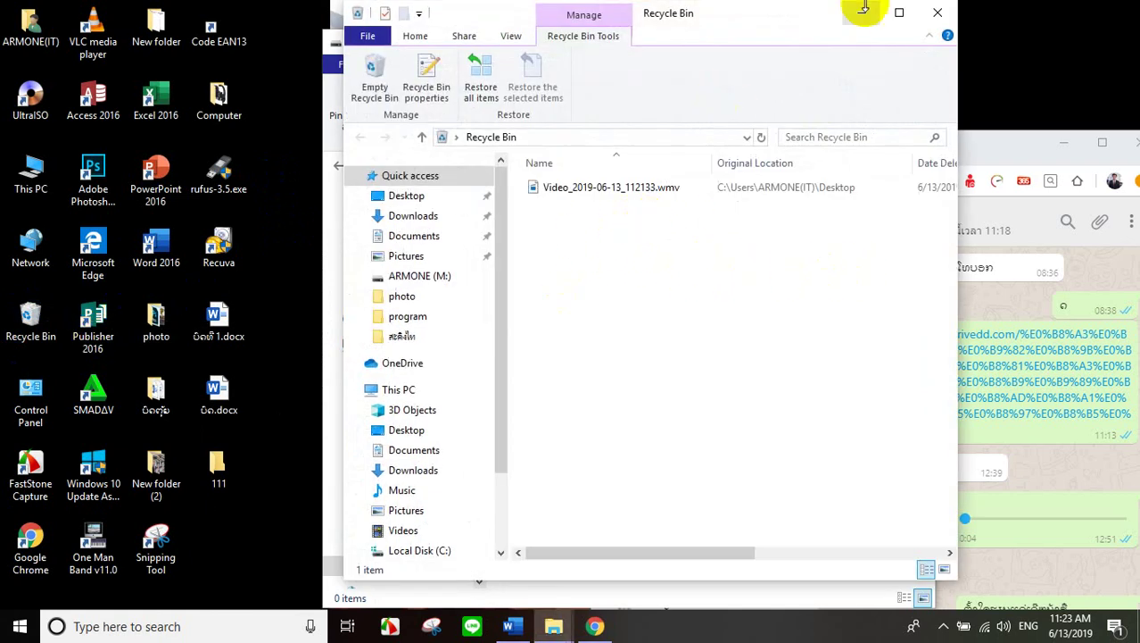
left_click(939, 11)
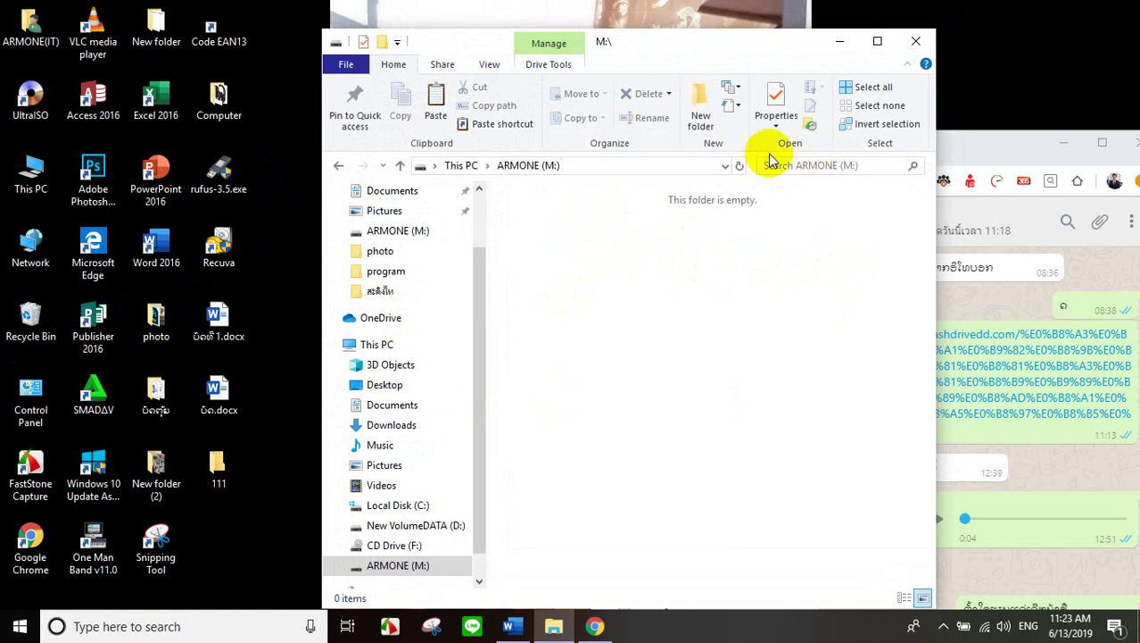
Run %TEMP% to look through the temporary files folder for the erased files, and close the folder.
left_click(402, 346)
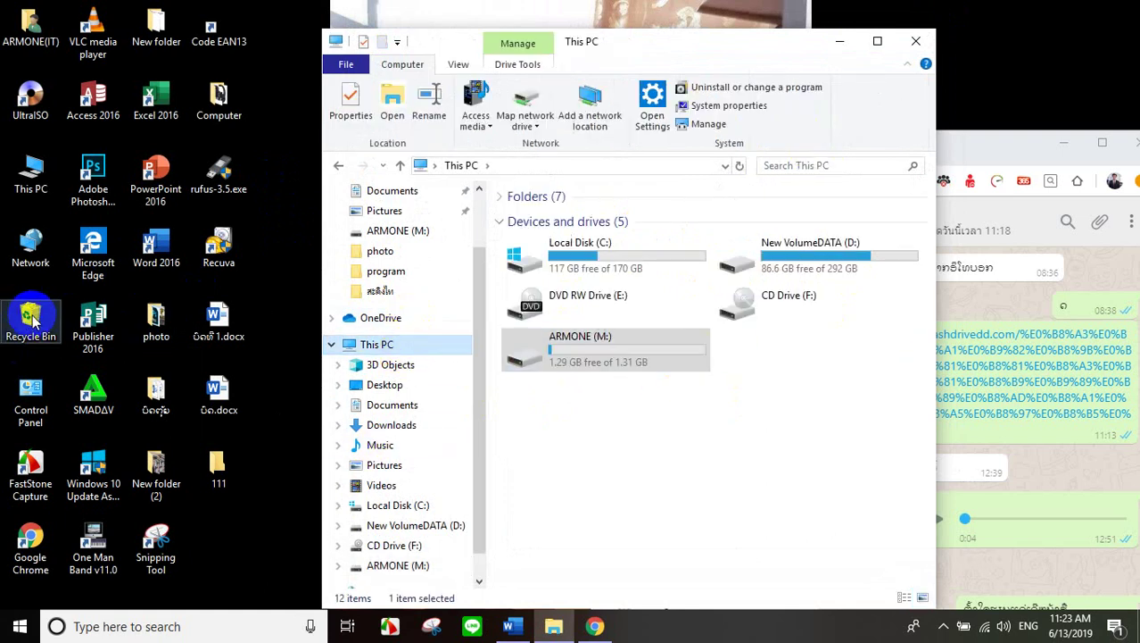
left_click_drag(33, 321, 235, 316)
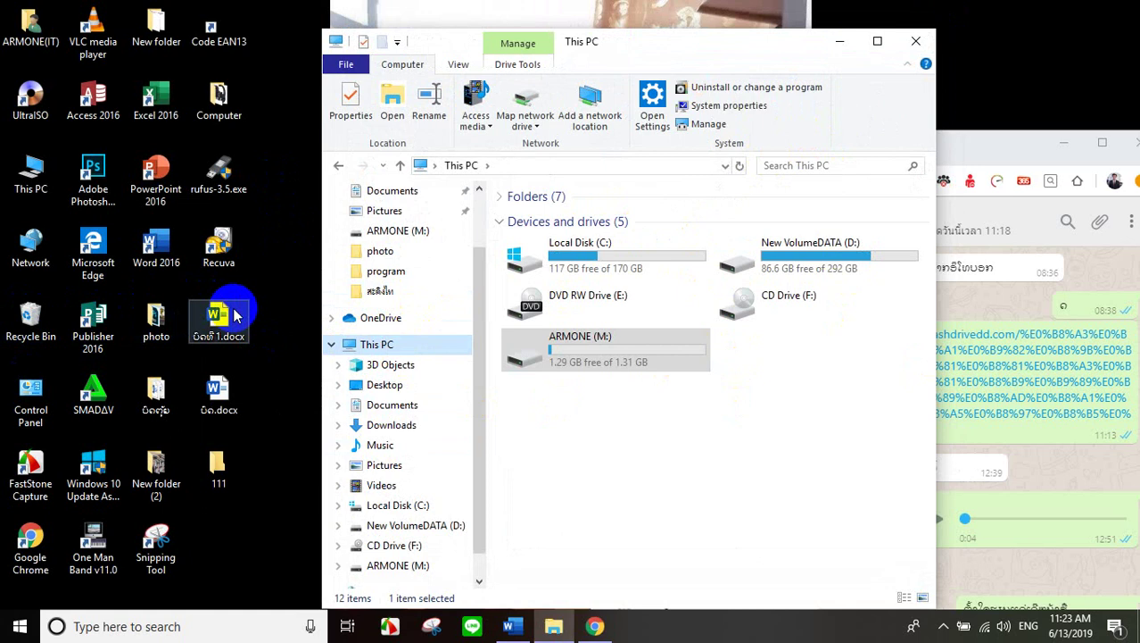
key("super+r")
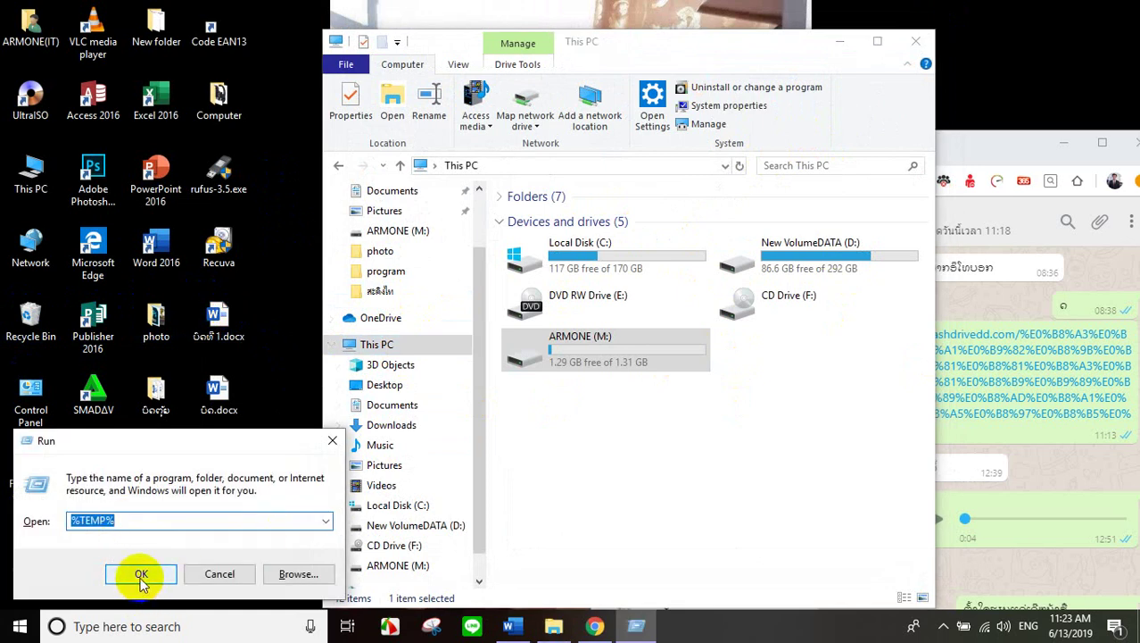
left_click(141, 575)
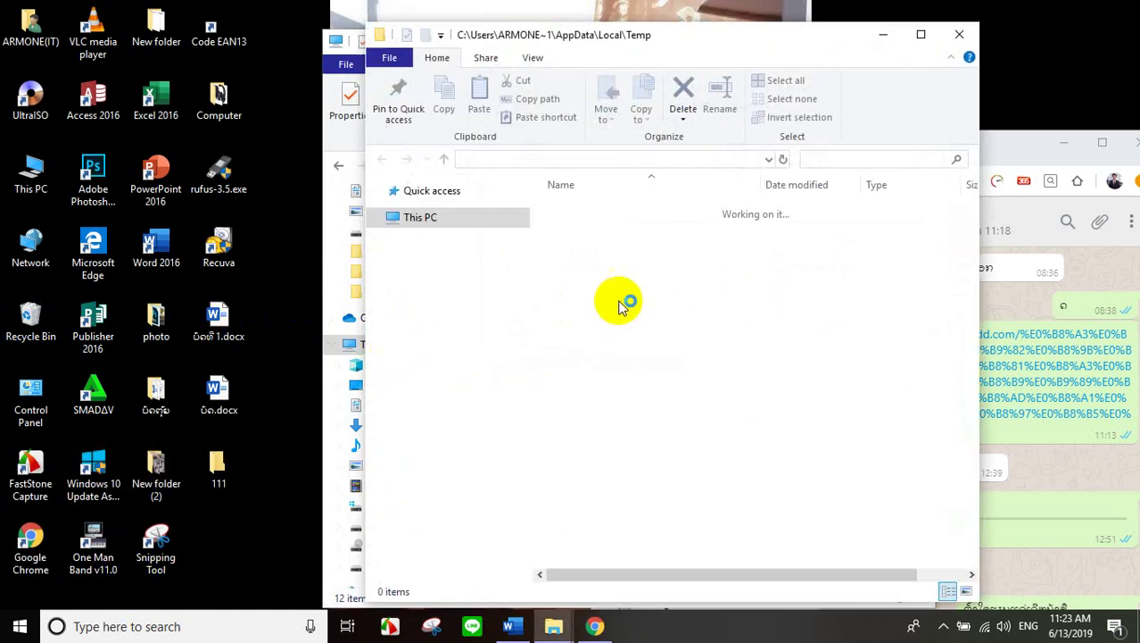
scroll(668, 382, "down", 3)
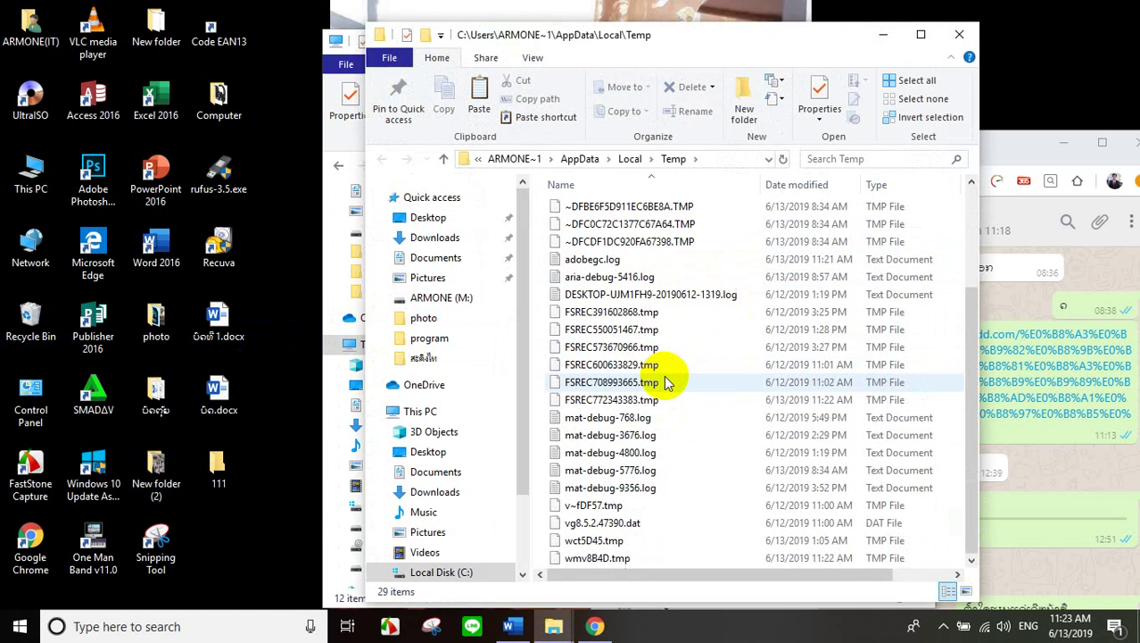
left_click(960, 34)
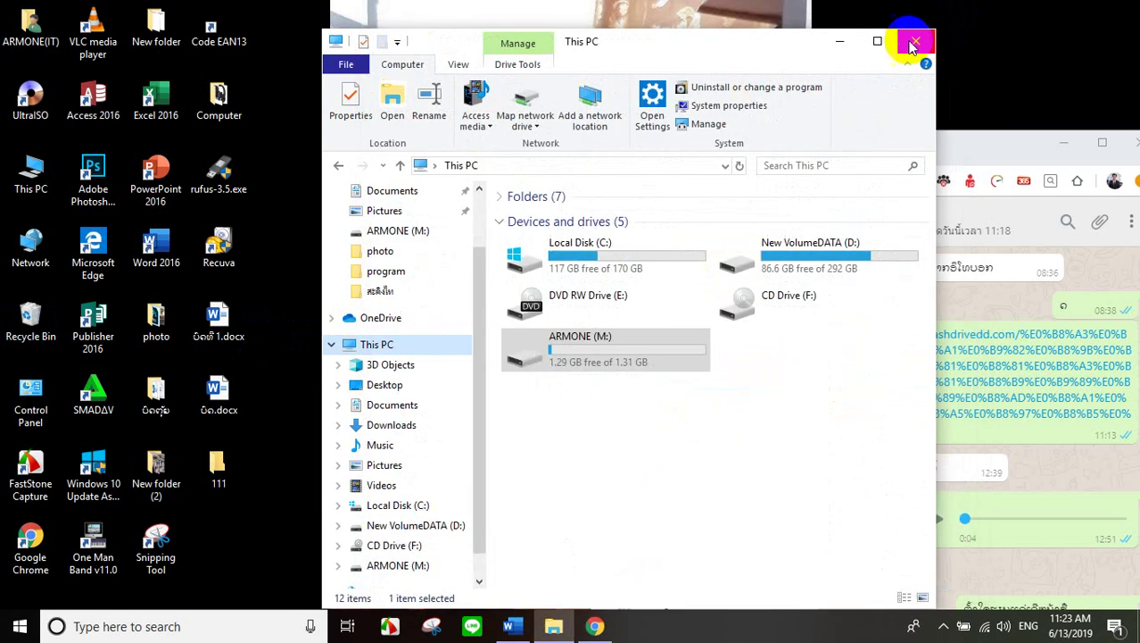
Switch to Chrome, open the flashdrivedd.com link from the WhatsApp chat and maximize the browser window.
left_click(982, 149)
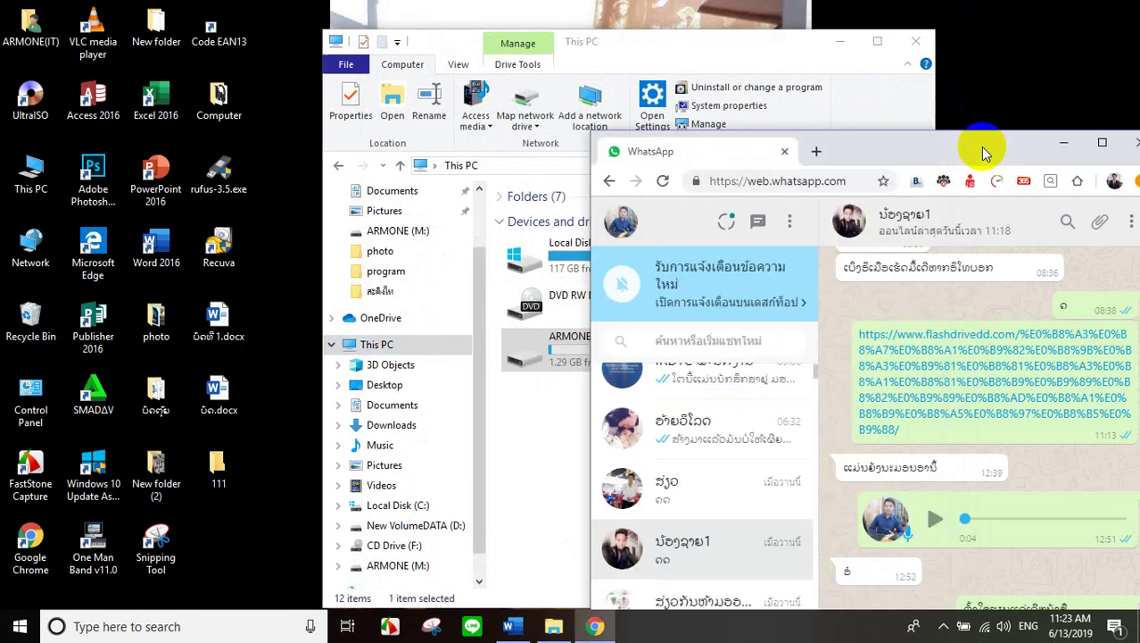
left_click(752, 63)
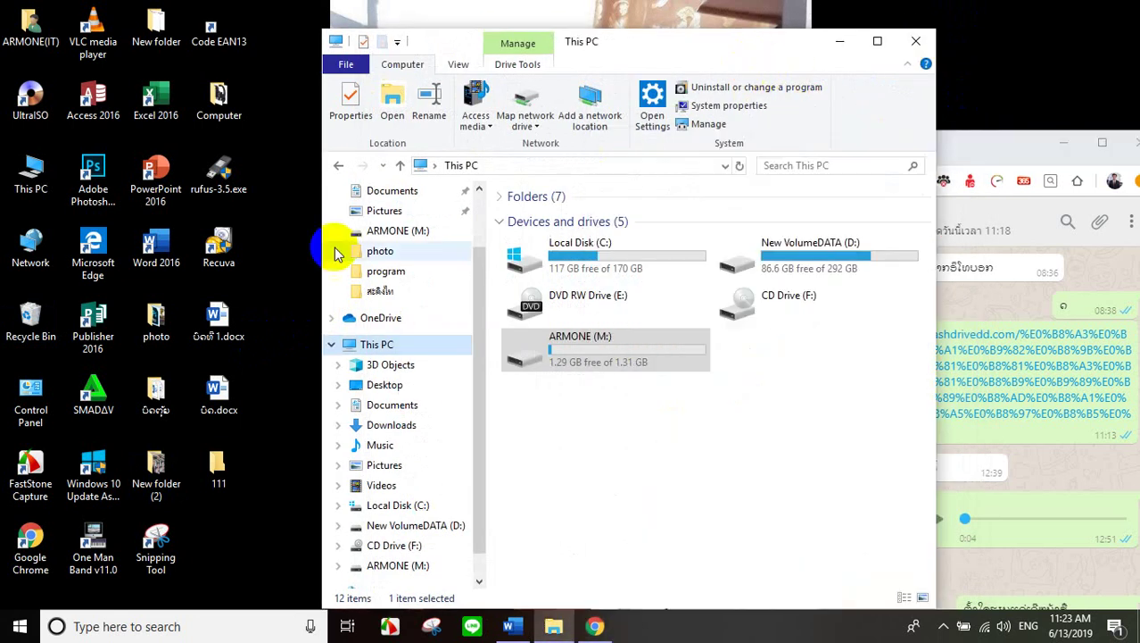
left_click(221, 250)
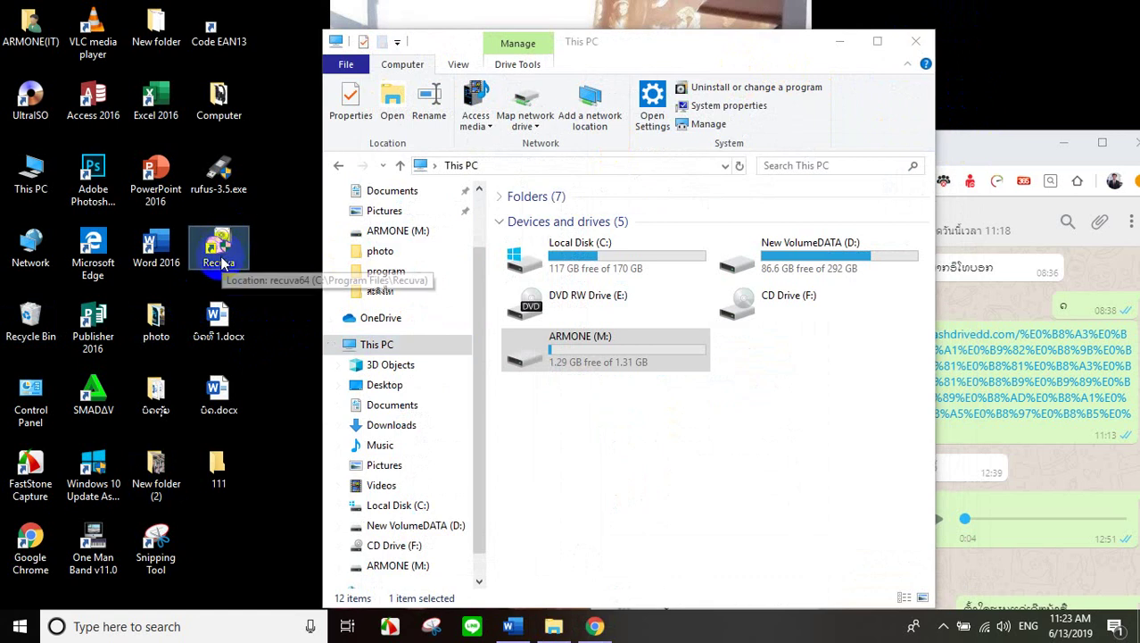
left_click_drag(1018, 147, 639, 90)
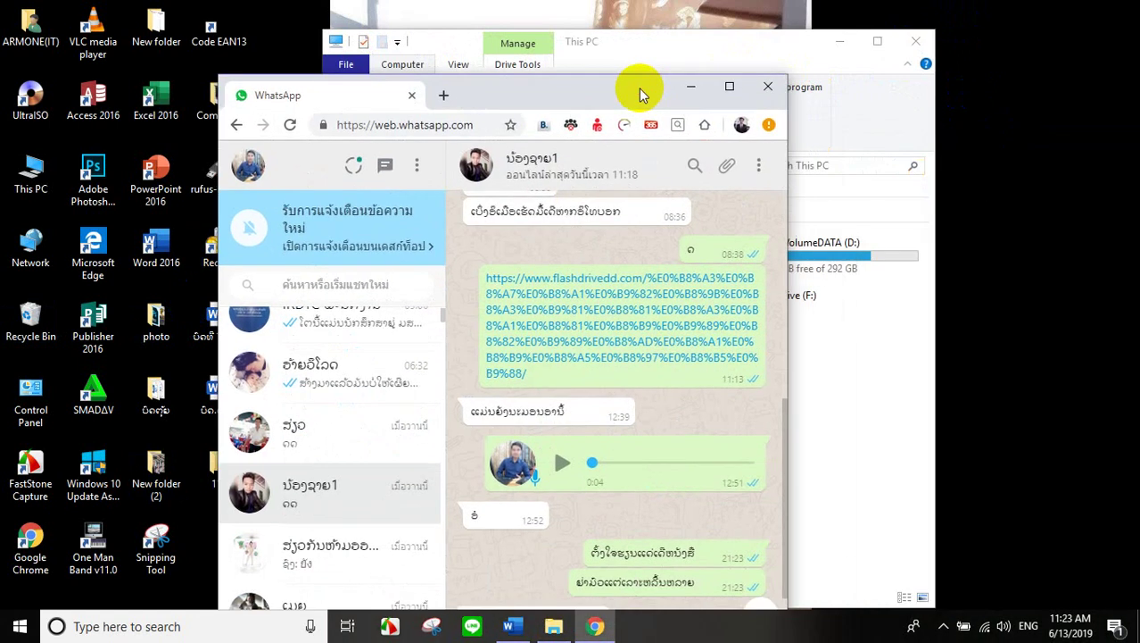
left_click(599, 322)
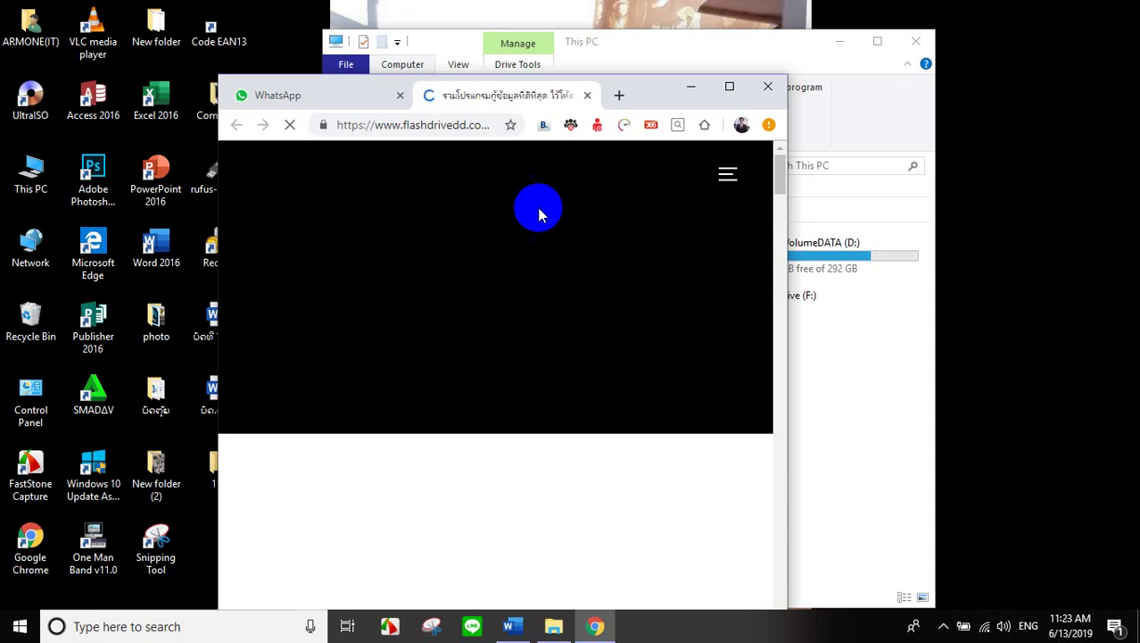
left_click(729, 87)
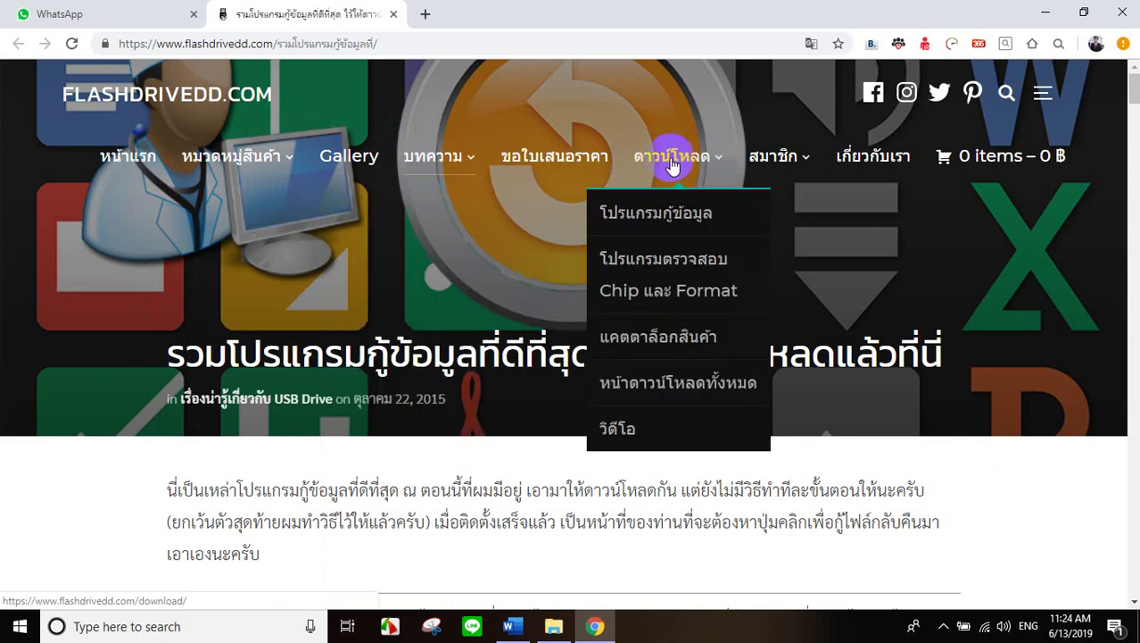
Go to the site's download page (ดาวน์โหลด) and download Recuva Pro from the data recovery programs section.
left_click(671, 162)
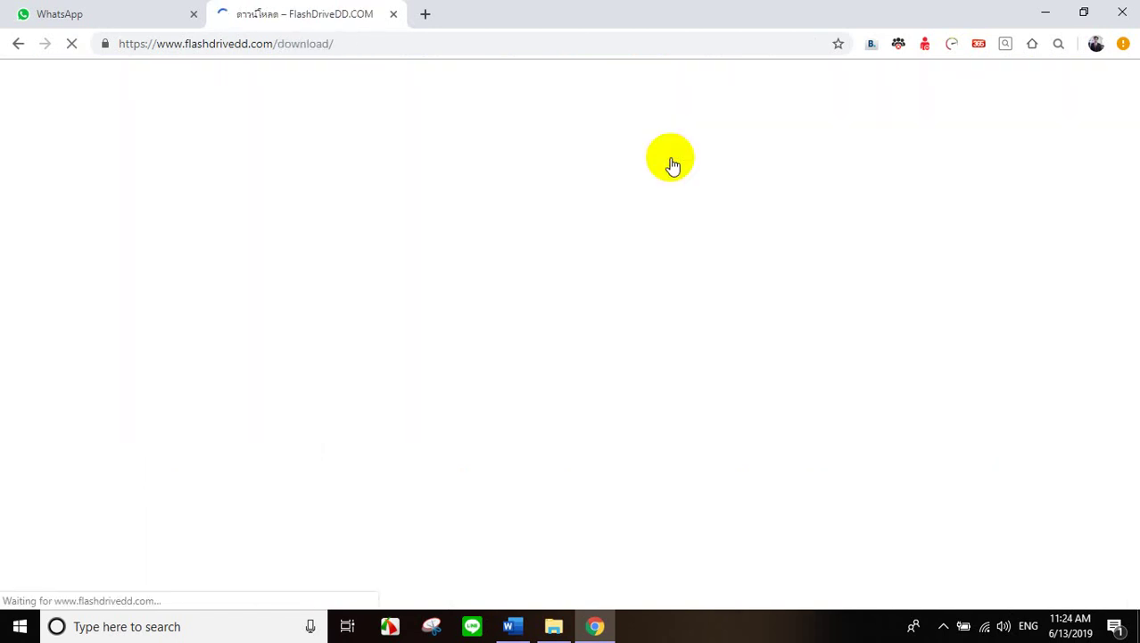
scroll(571, 267, "down", 8)
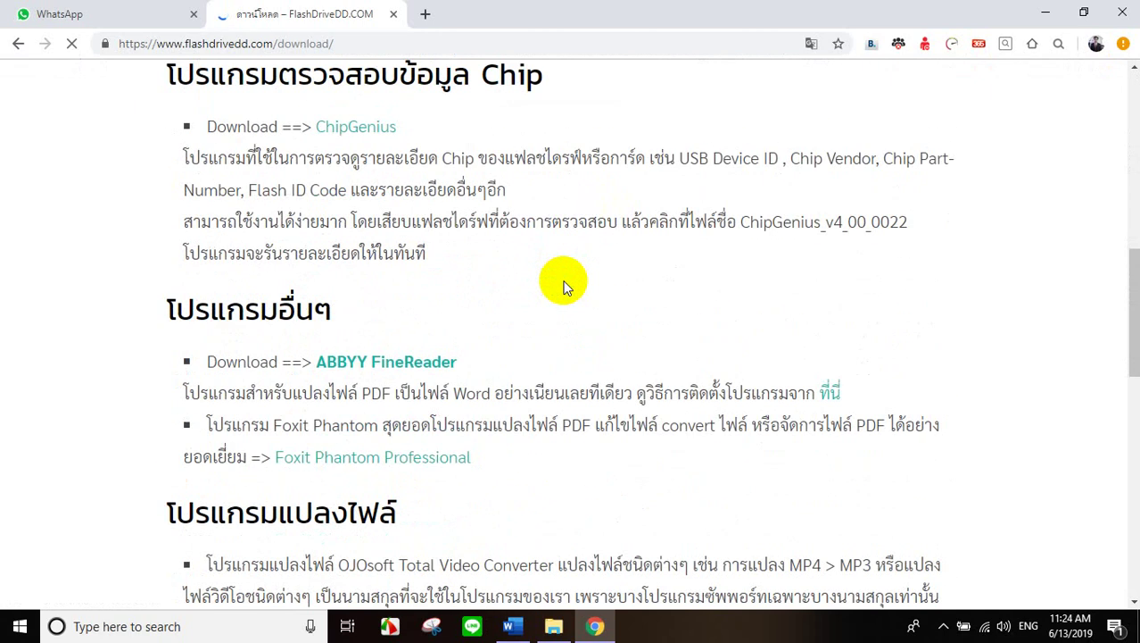
scroll(563, 286, "up", 10)
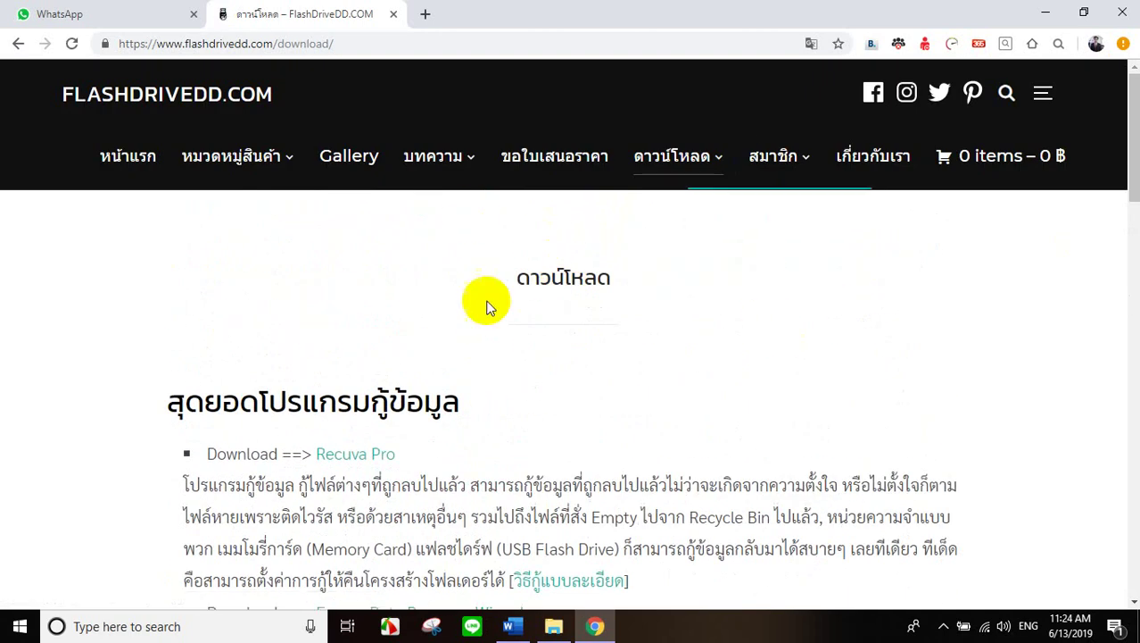
scroll(500, 305, "down", 4)
scroll(547, 281, "up", 4)
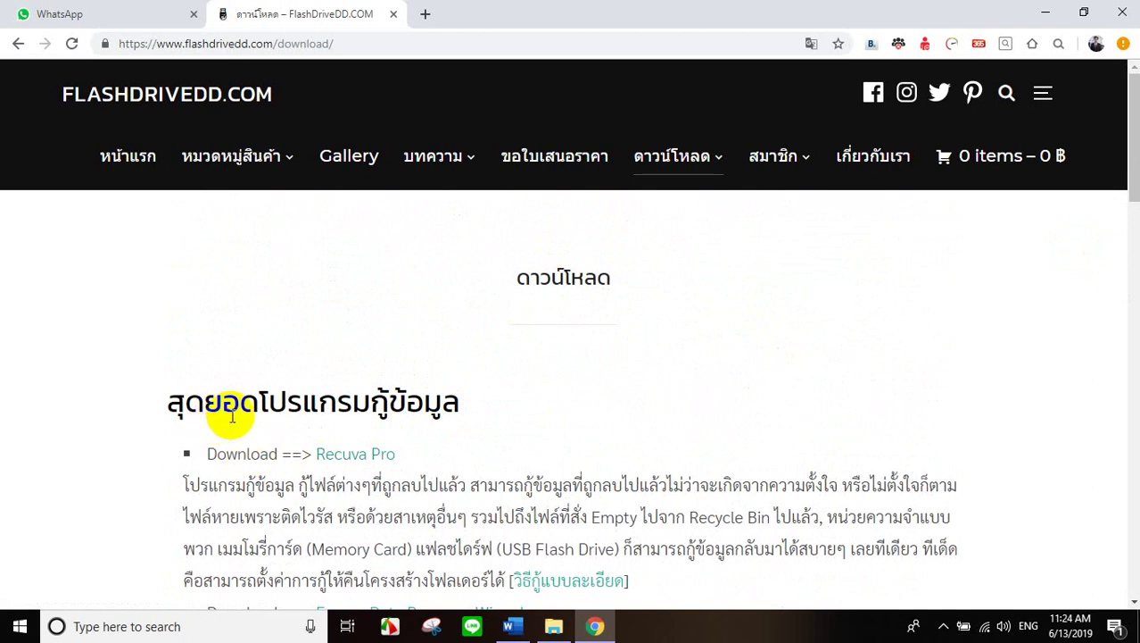
scroll(221, 424, "down", 2)
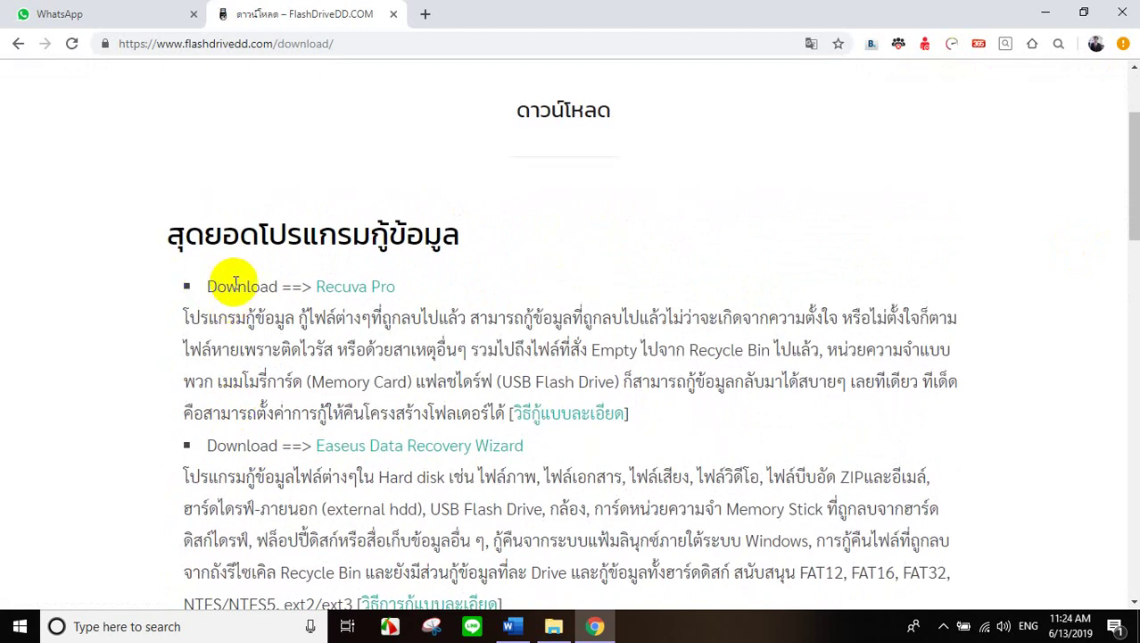
left_click(369, 290)
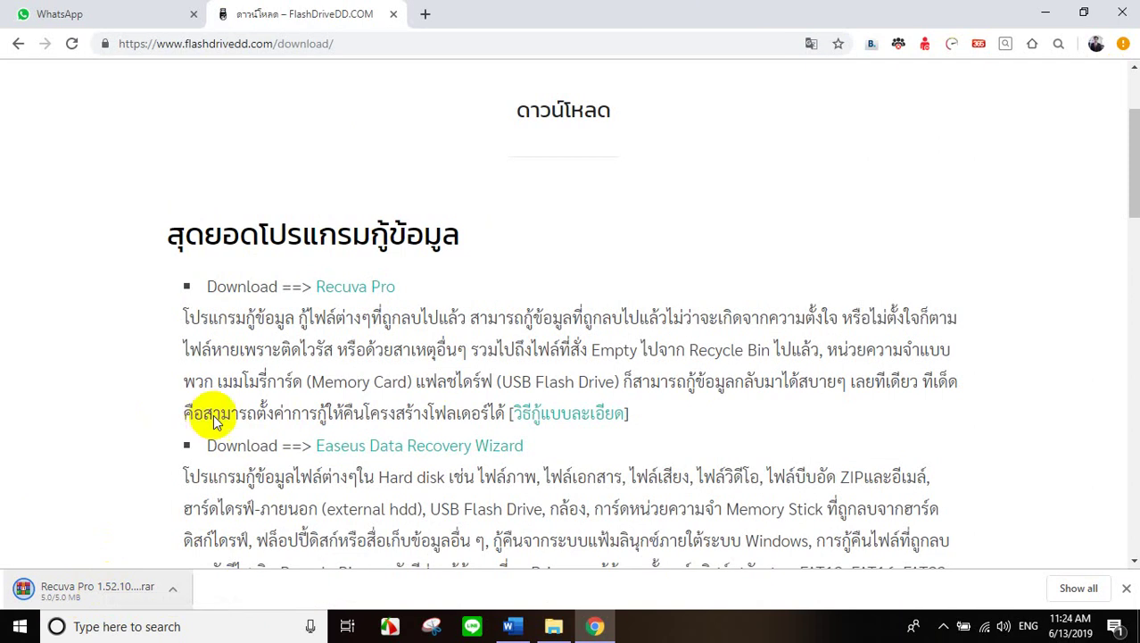
Minimize the browser and reposition the This PC window beside the desktop icons.
left_click(1044, 12)
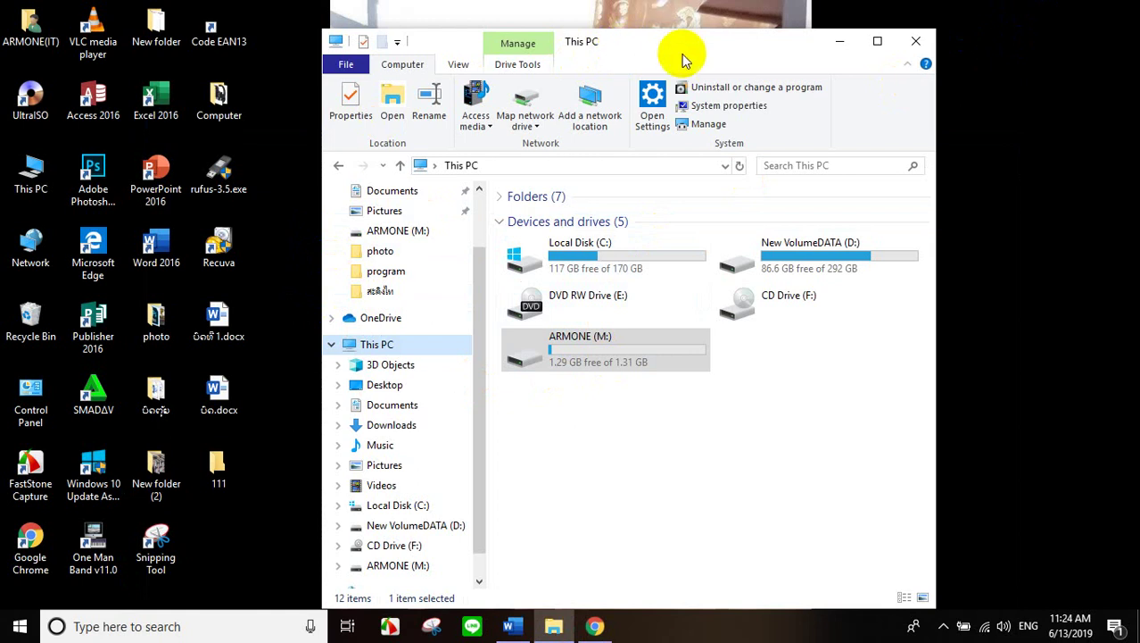
left_click_drag(682, 56, 756, 44)
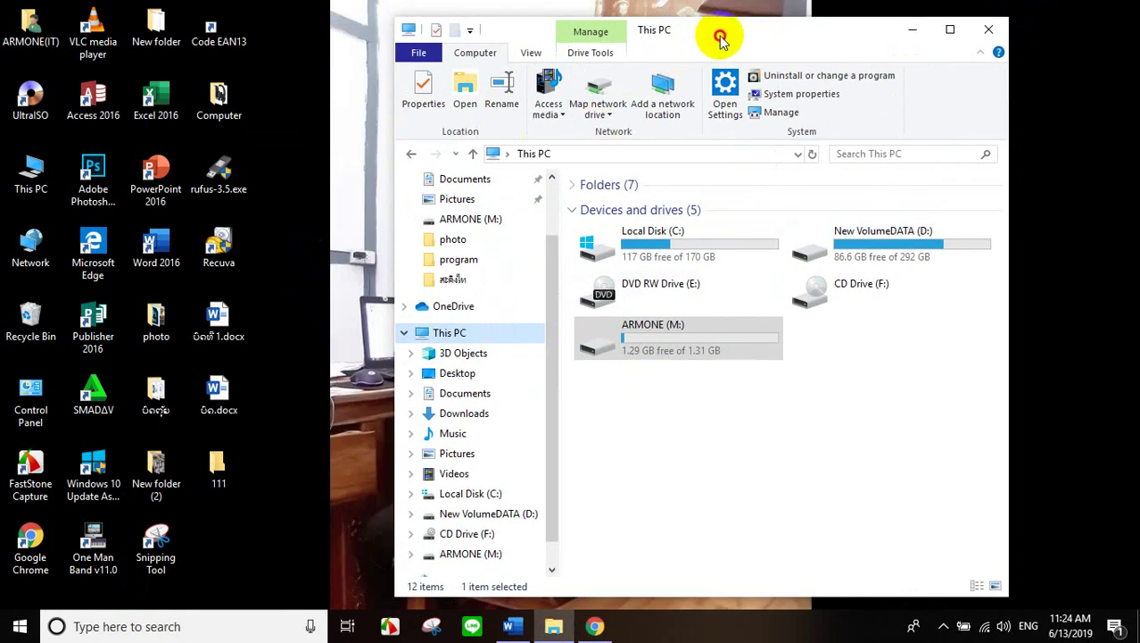
left_click_drag(720, 37, 639, 37)
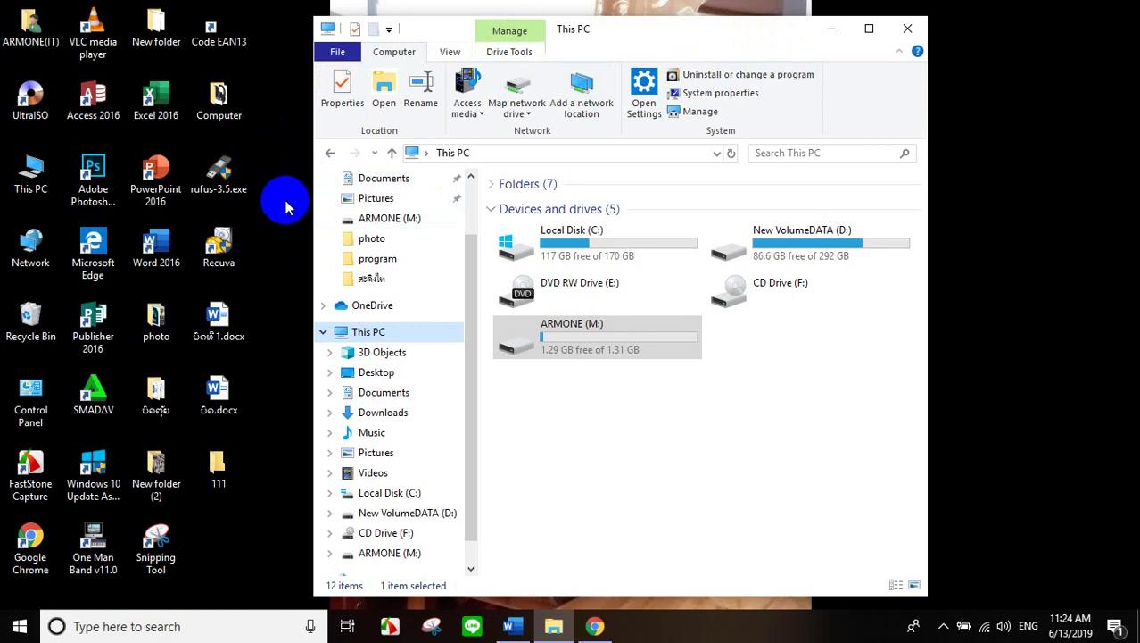
left_click(225, 249)
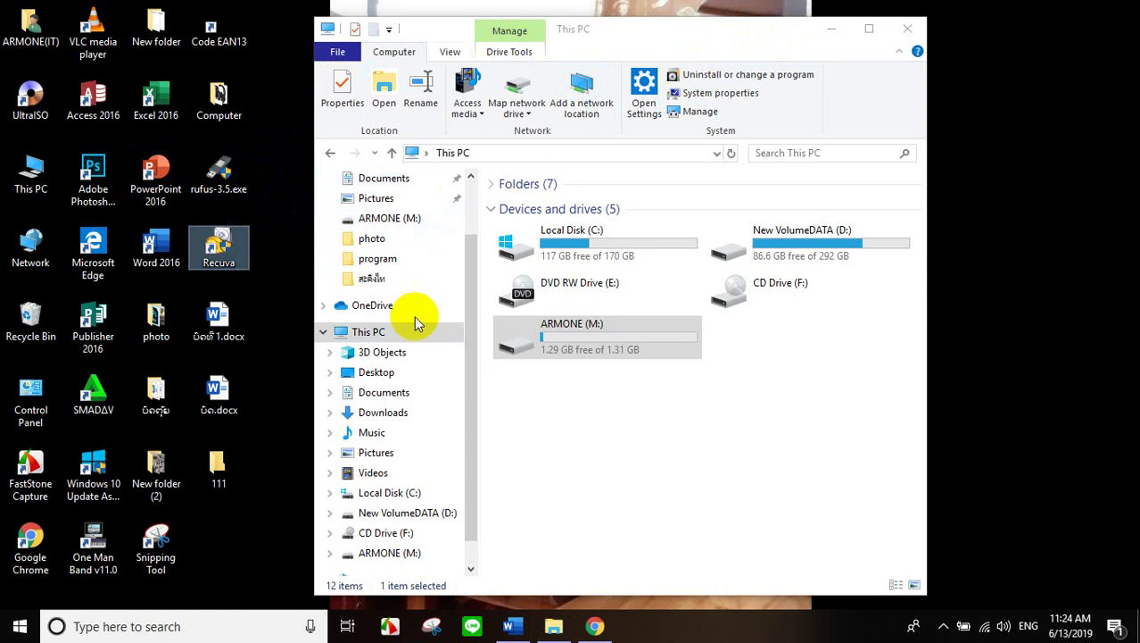
scroll(415, 317, "up", 2)
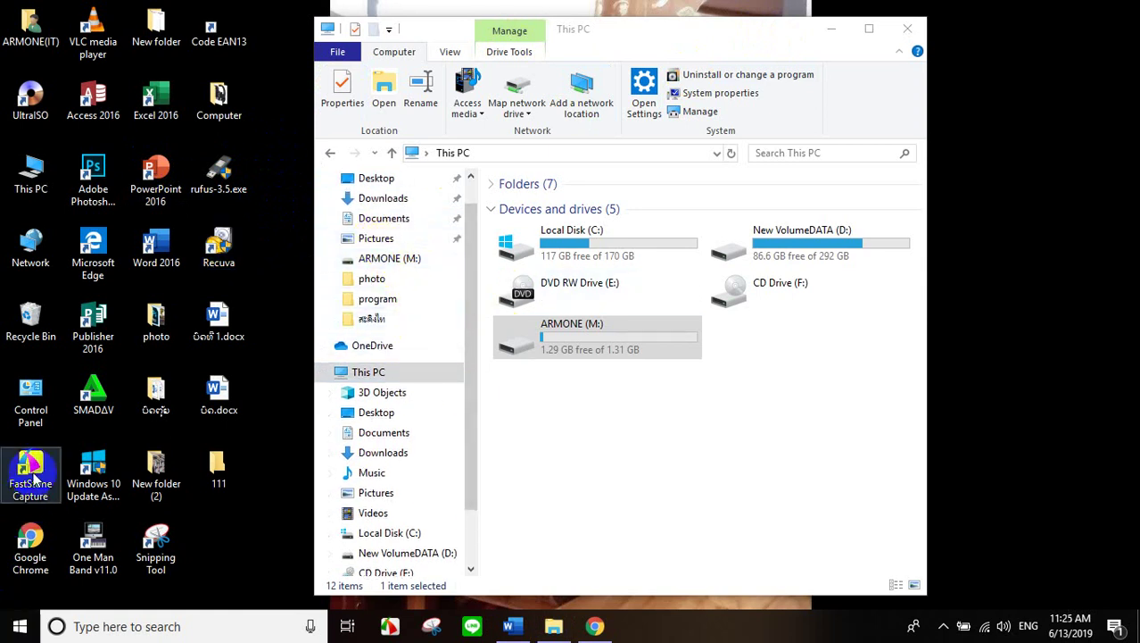
key("super")
scroll(104, 419, "down", 5)
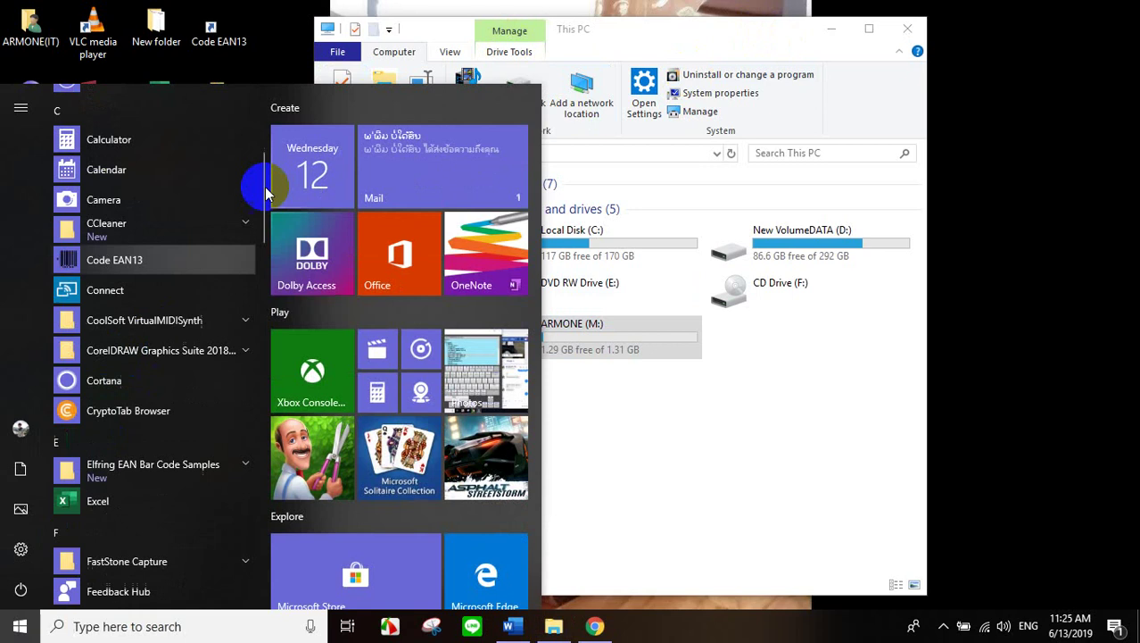
left_click(1012, 146)
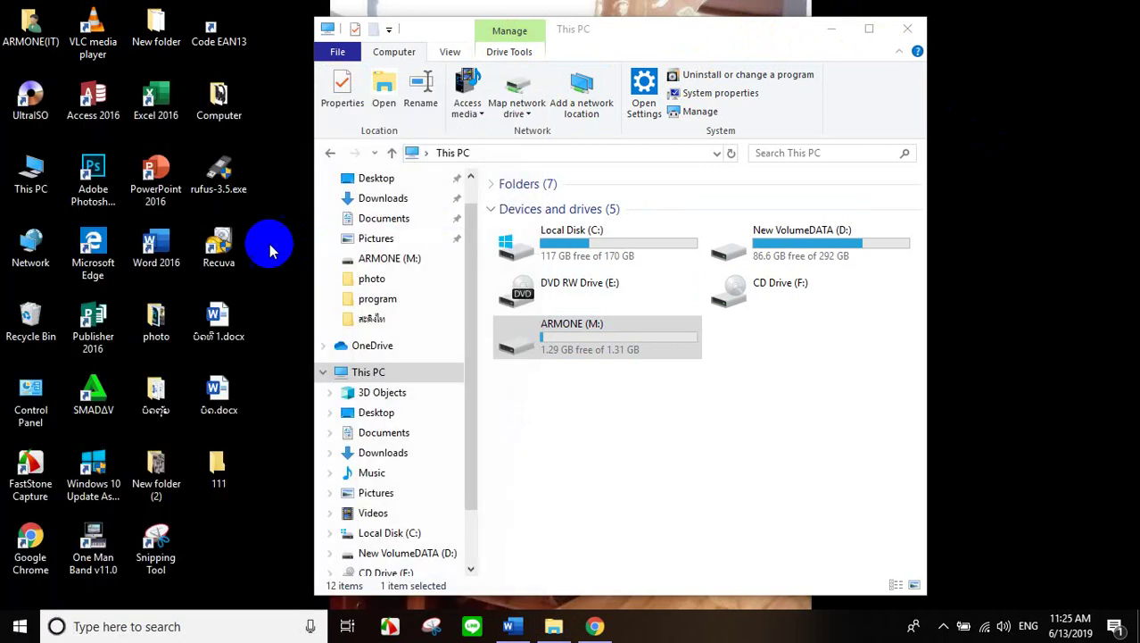
Launch Recuva from its desktop shortcut and advance the wizard past the welcome page, moving its window aside.
double_click(220, 247)
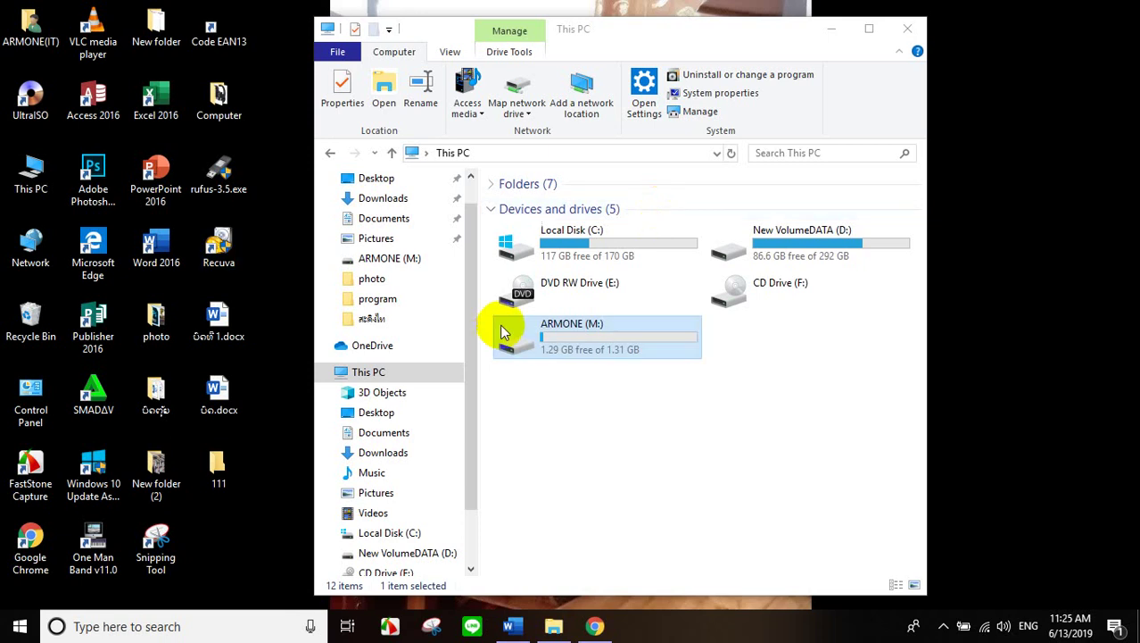
double_click(220, 238)
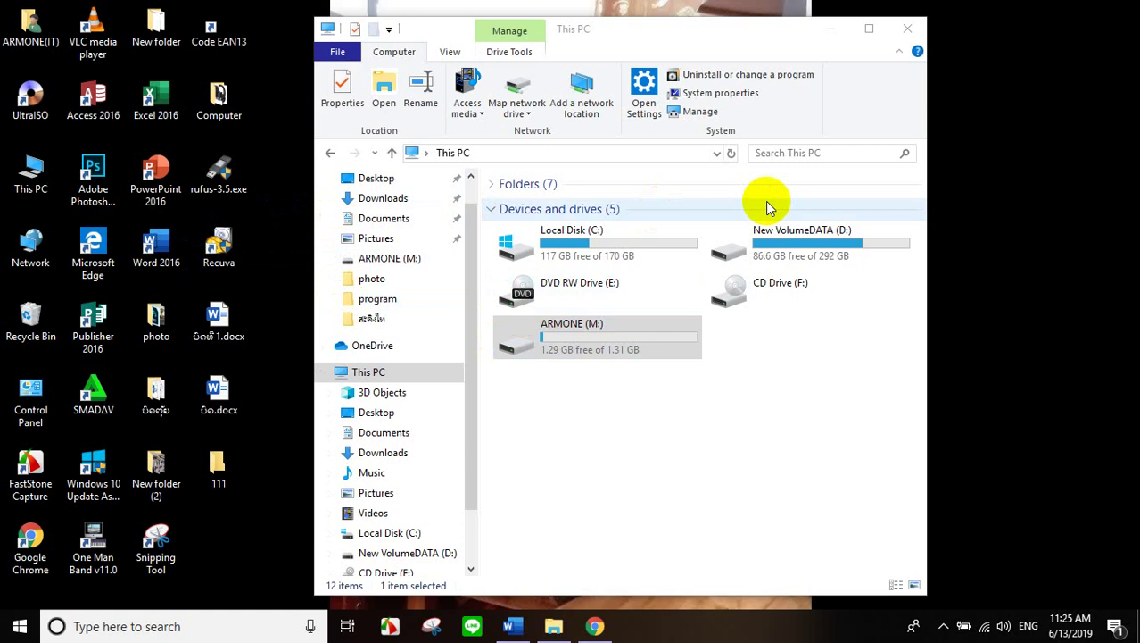
left_click_drag(789, 157, 449, 103)
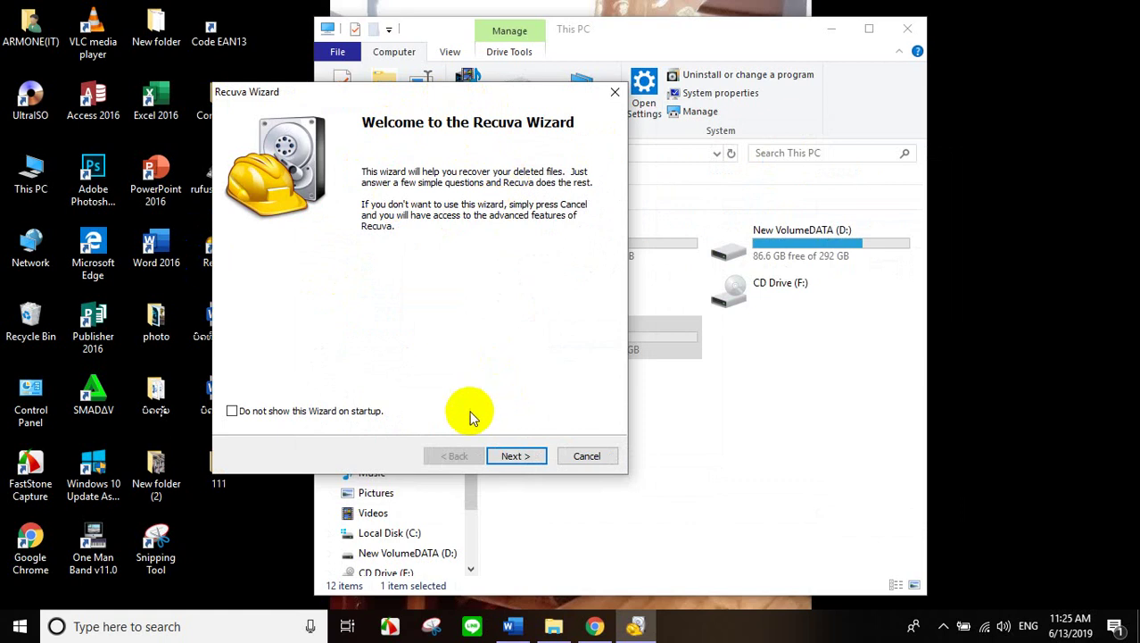
left_click(514, 459)
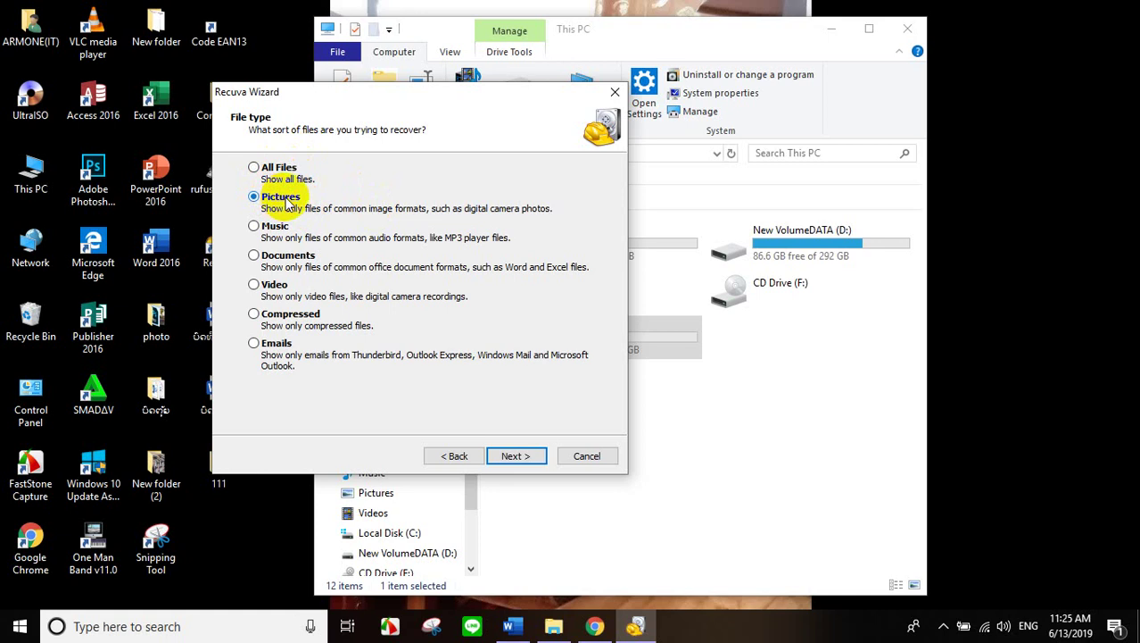
Go through the wizard's file type options, choose All Files and continue to the file location page.
left_click(275, 229)
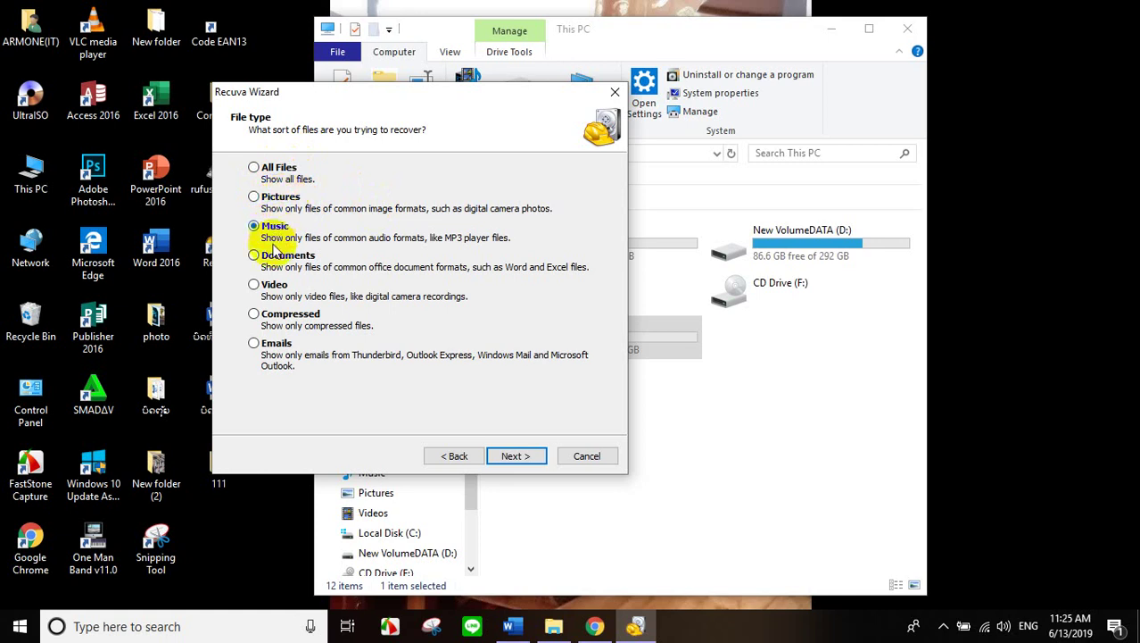
left_click(282, 260)
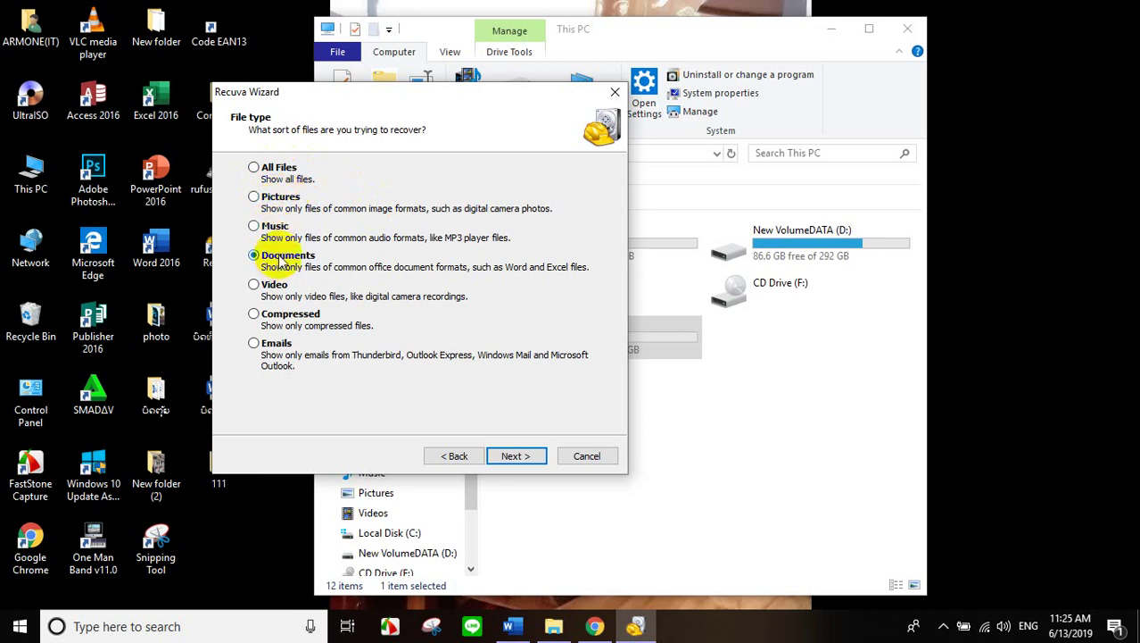
left_click(272, 288)
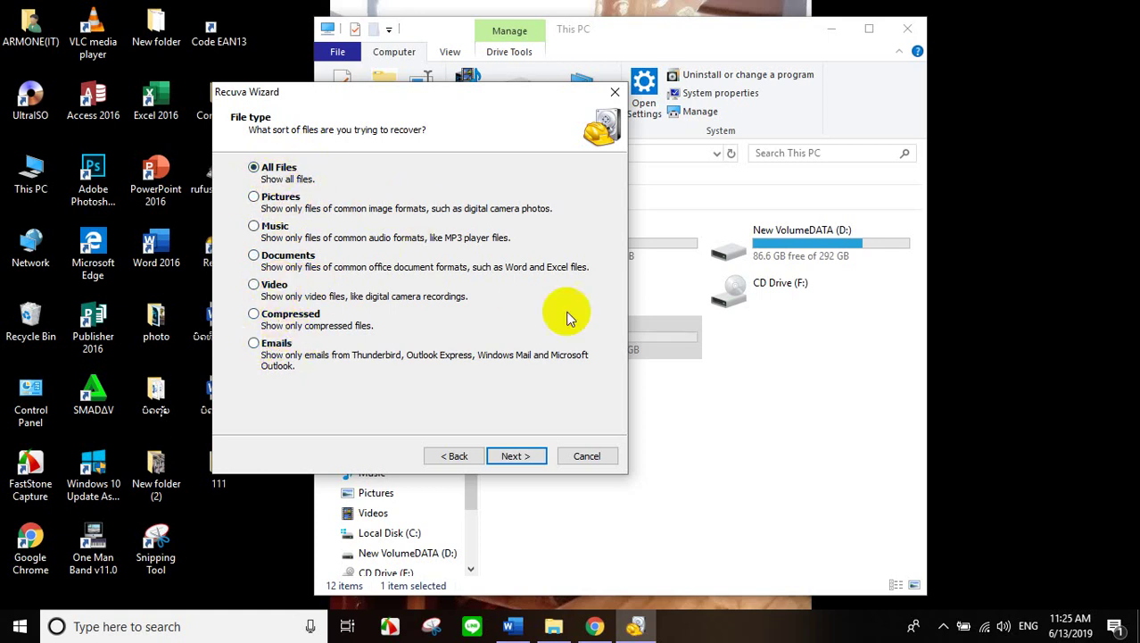
left_click_drag(374, 94, 243, 84)
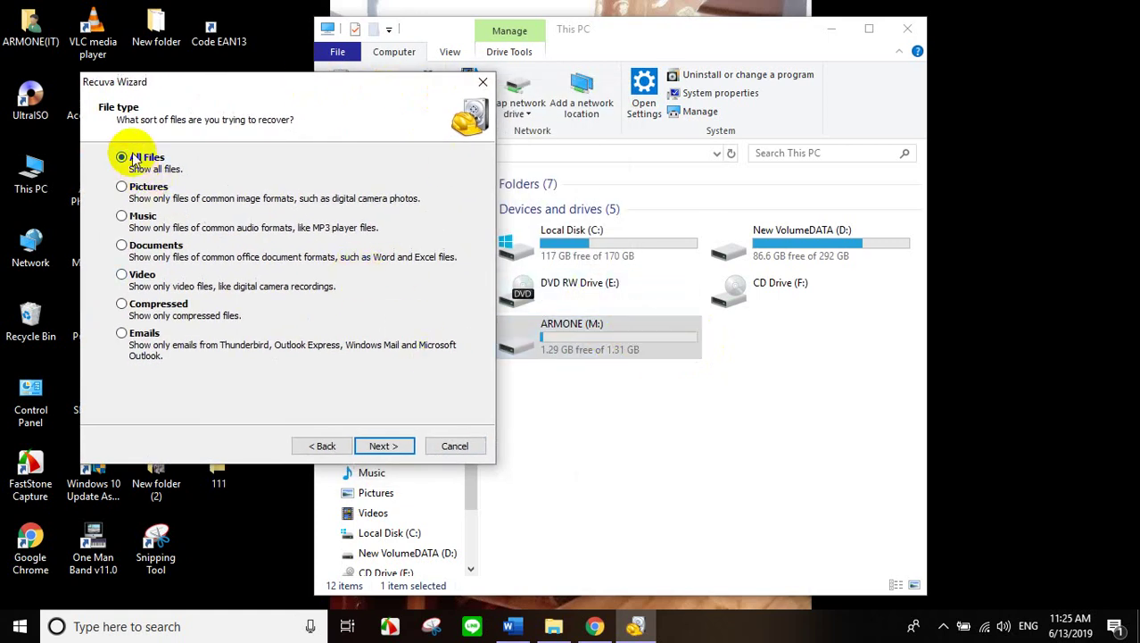
left_click(381, 448)
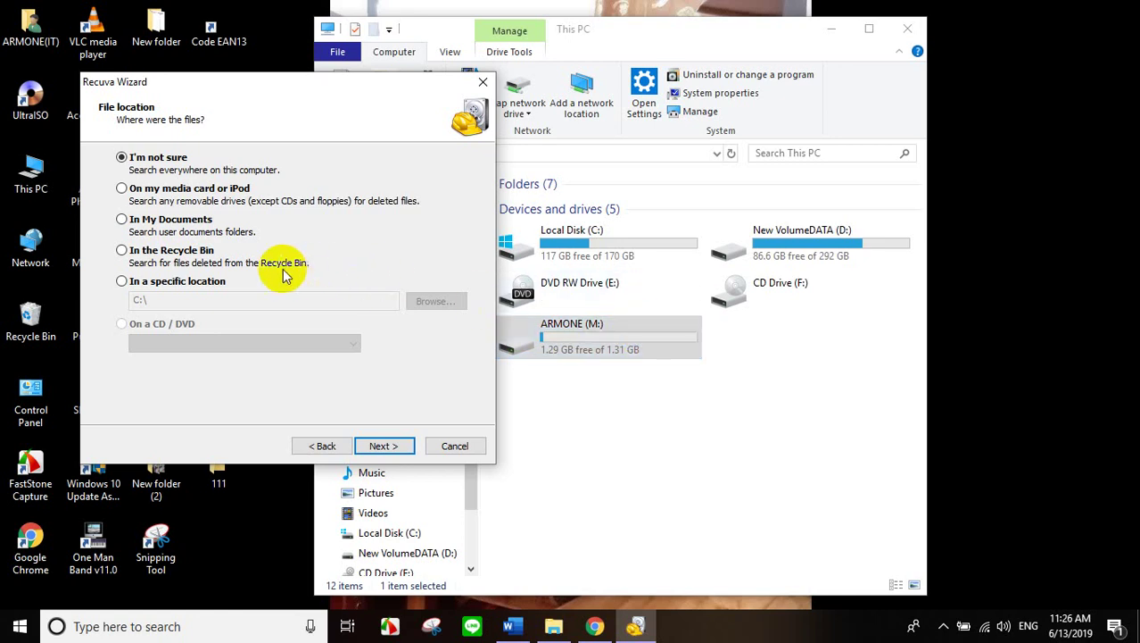
Set the search to a specific location, choose the M: drive as that location and continue.
left_click(166, 281)
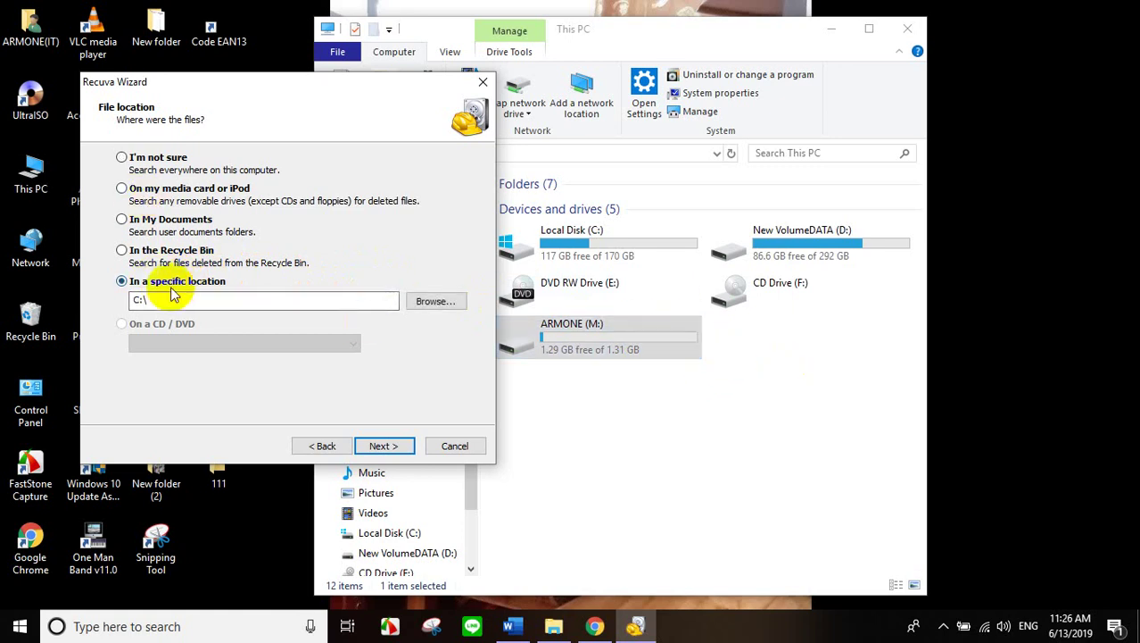
left_click(627, 331)
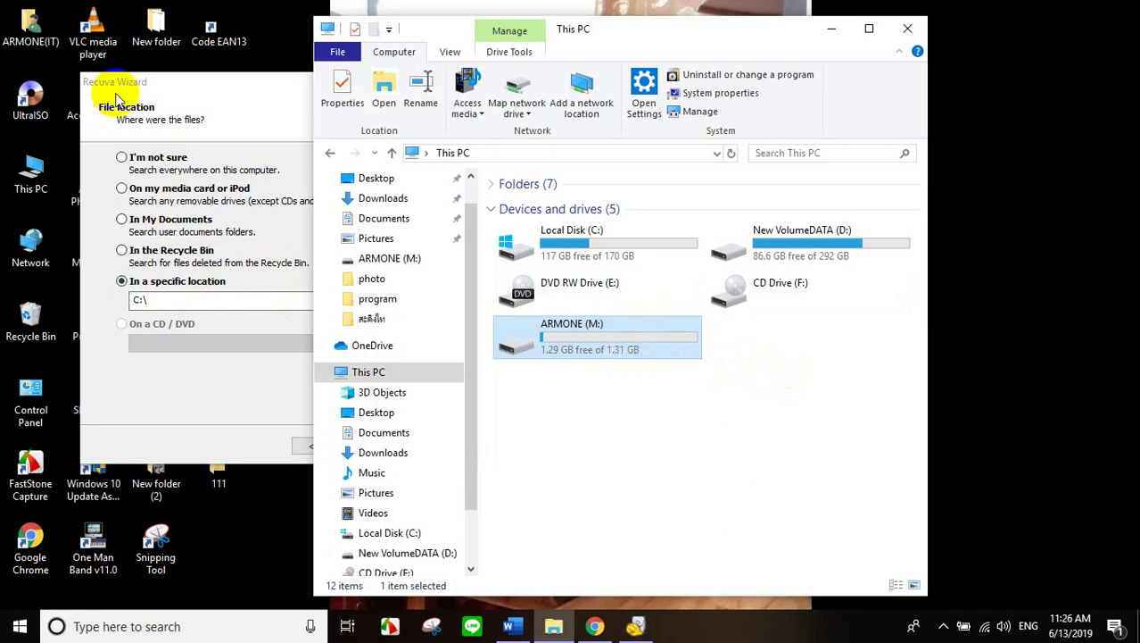
left_click(262, 104)
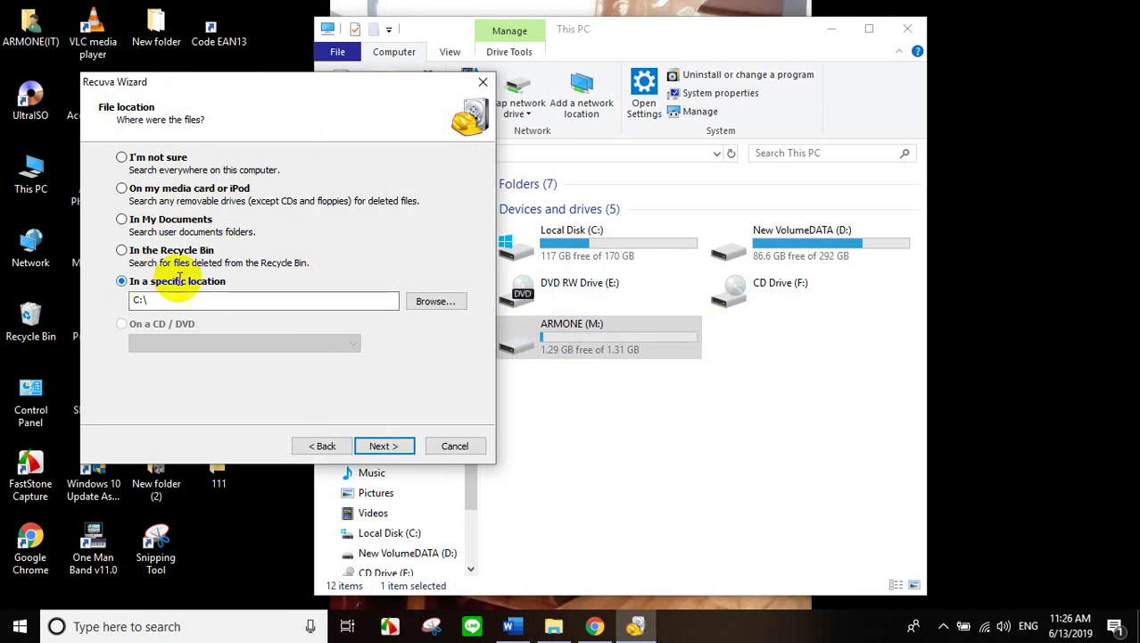
left_click(439, 302)
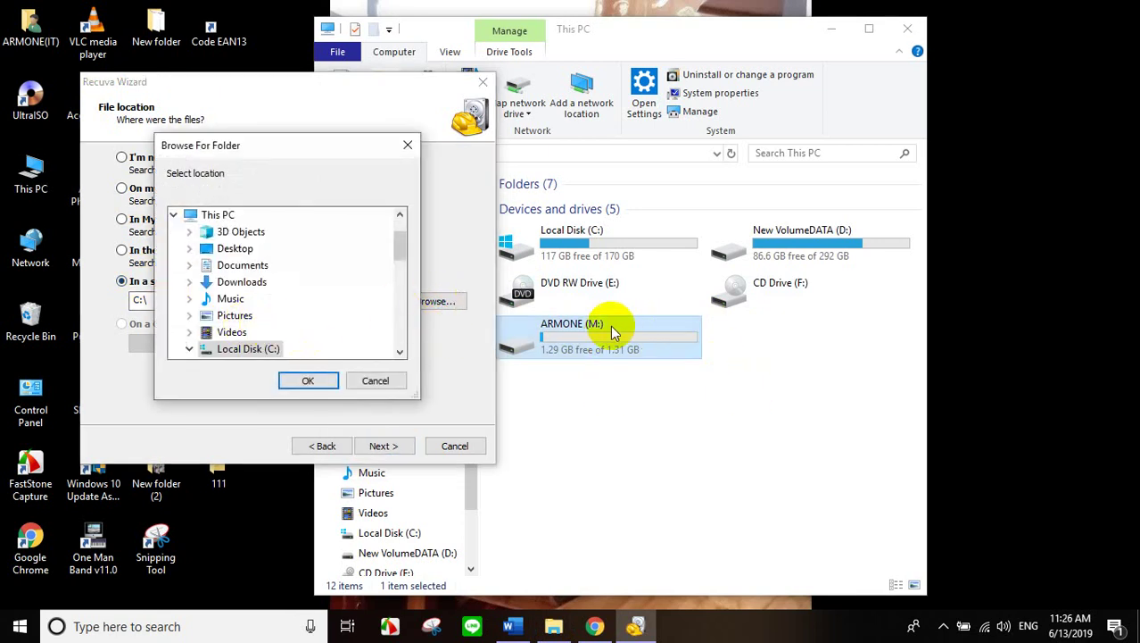
scroll(310, 323, "down", 3)
scroll(307, 319, "up", 1)
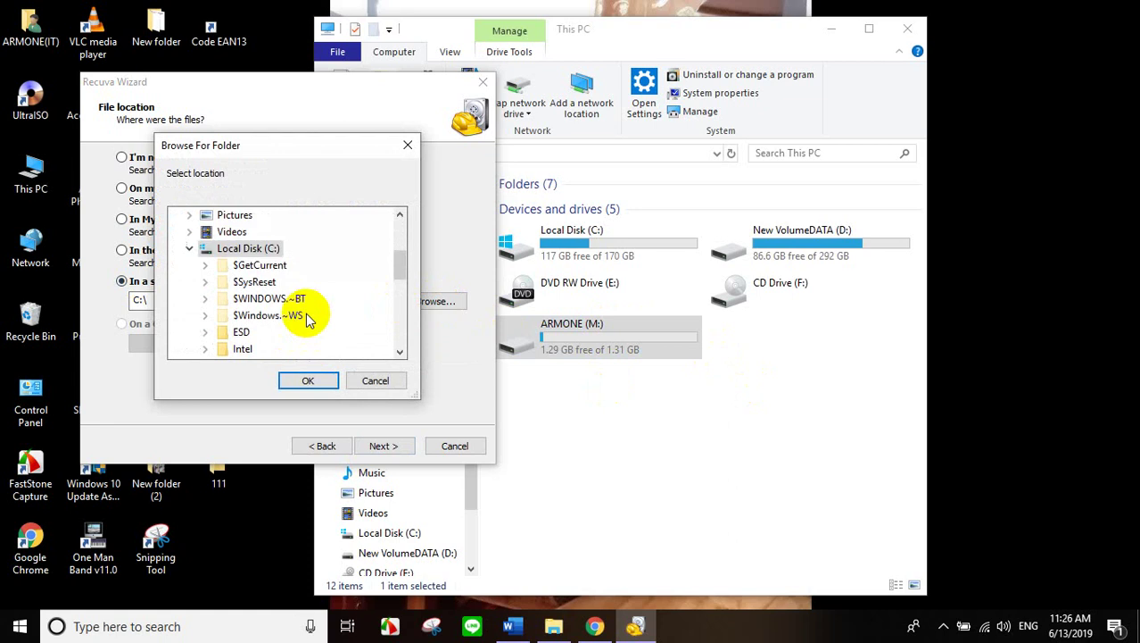
scroll(275, 279, "down", 7)
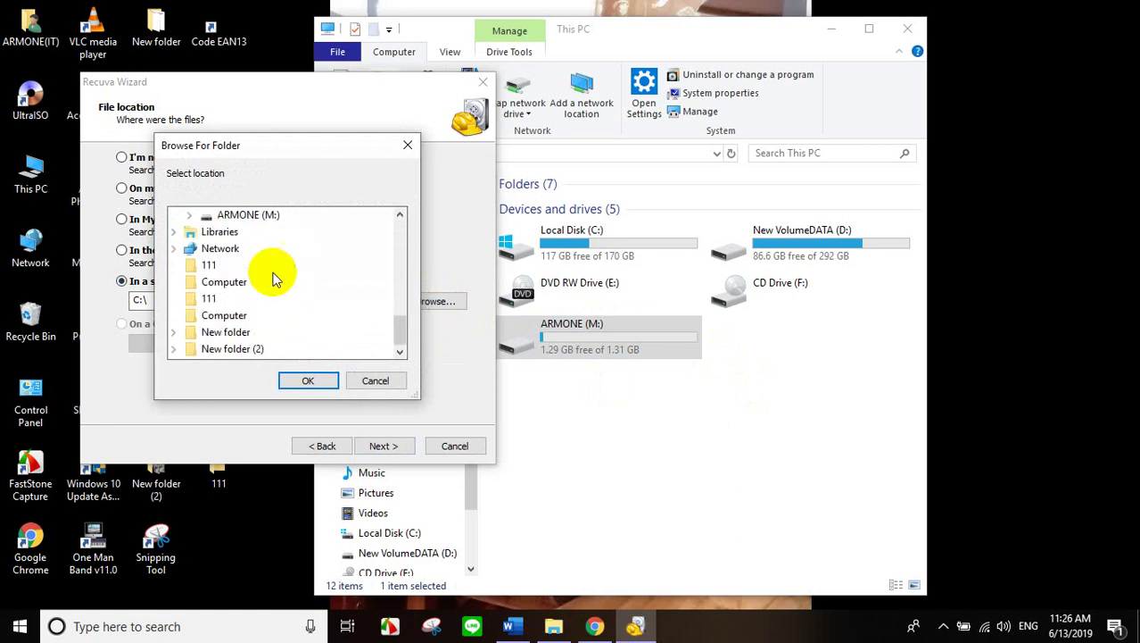
scroll(271, 272, "up", 3)
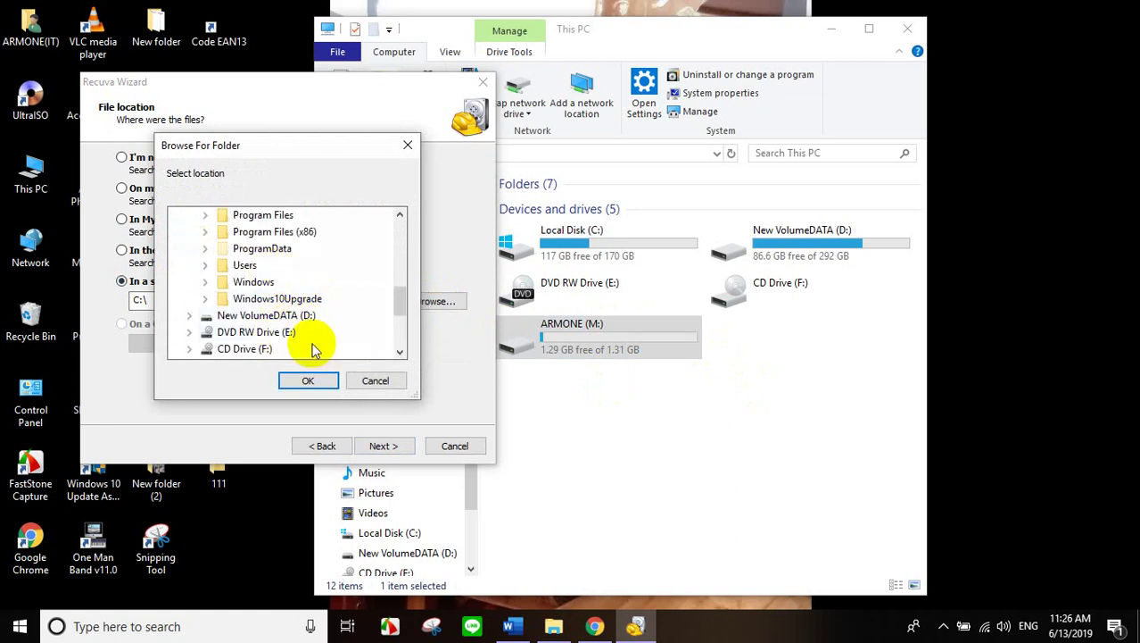
scroll(313, 348, "down", 3)
left_click(273, 314)
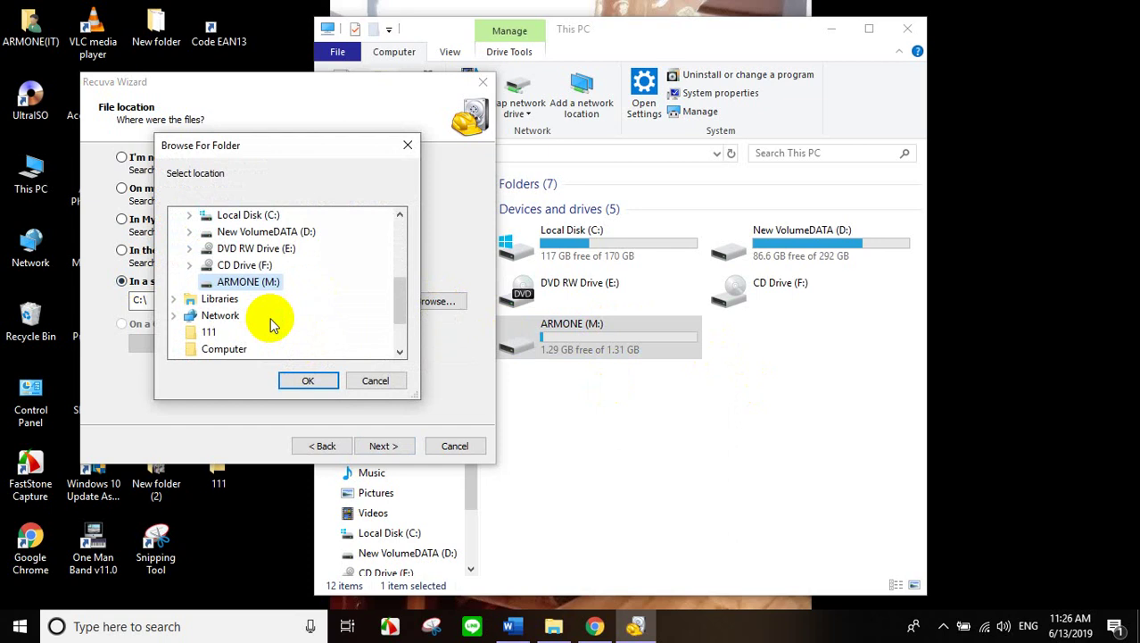
left_click(308, 381)
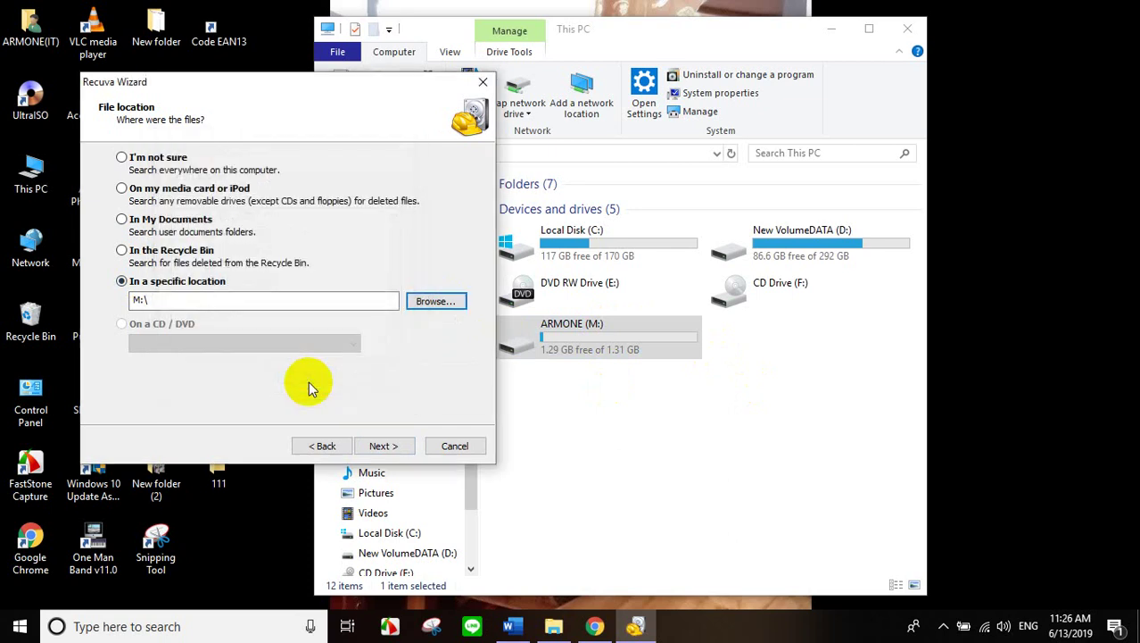
left_click(386, 448)
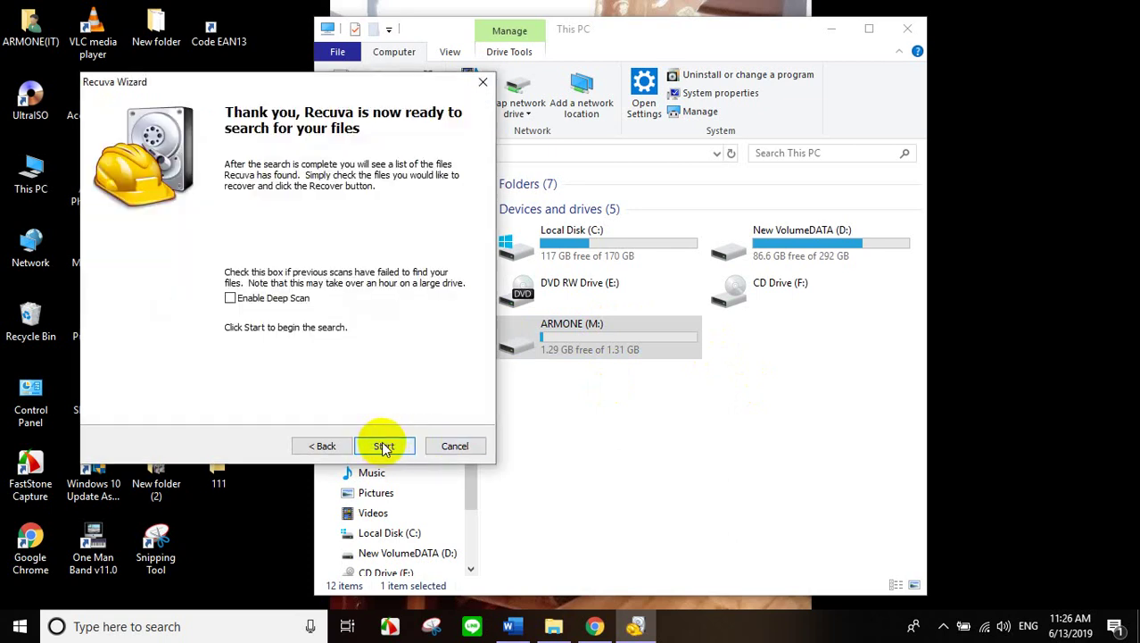
Start the scan of the M: drive and rescan it with Deep Scan, keeping the progress window off the results list.
left_click(231, 298)
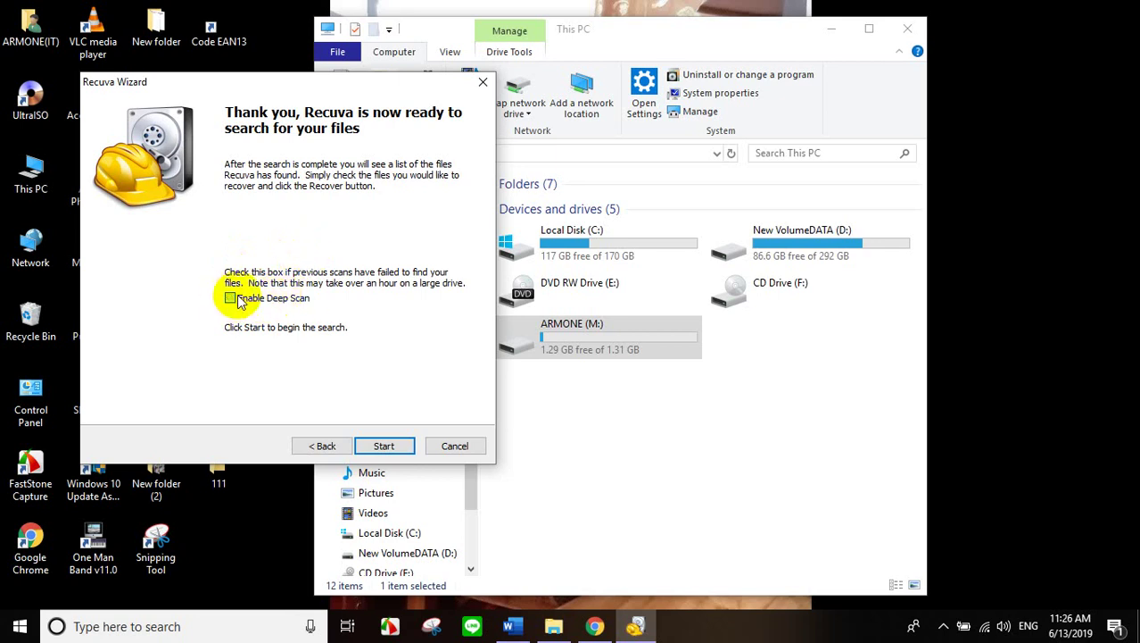
left_click(382, 443)
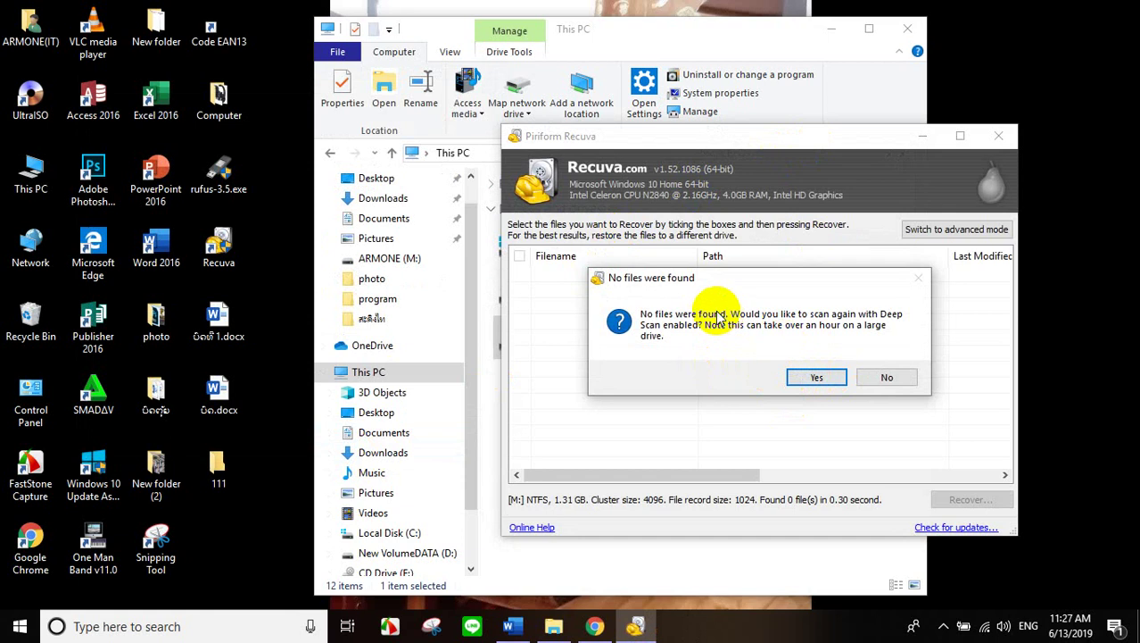
left_click(817, 379)
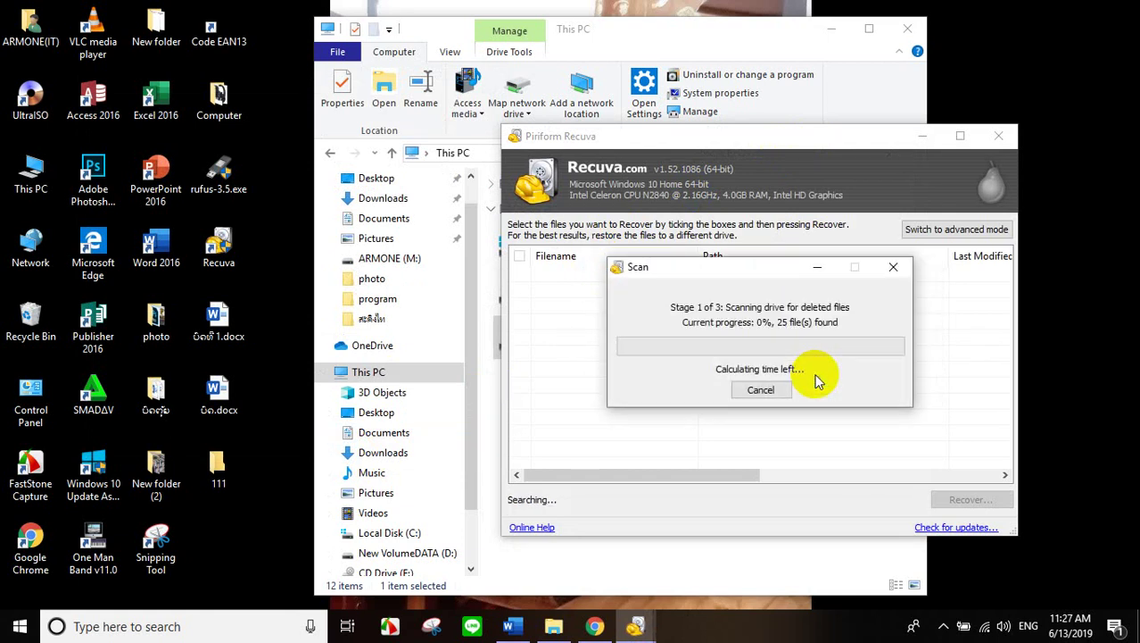
left_click_drag(790, 264, 337, 222)
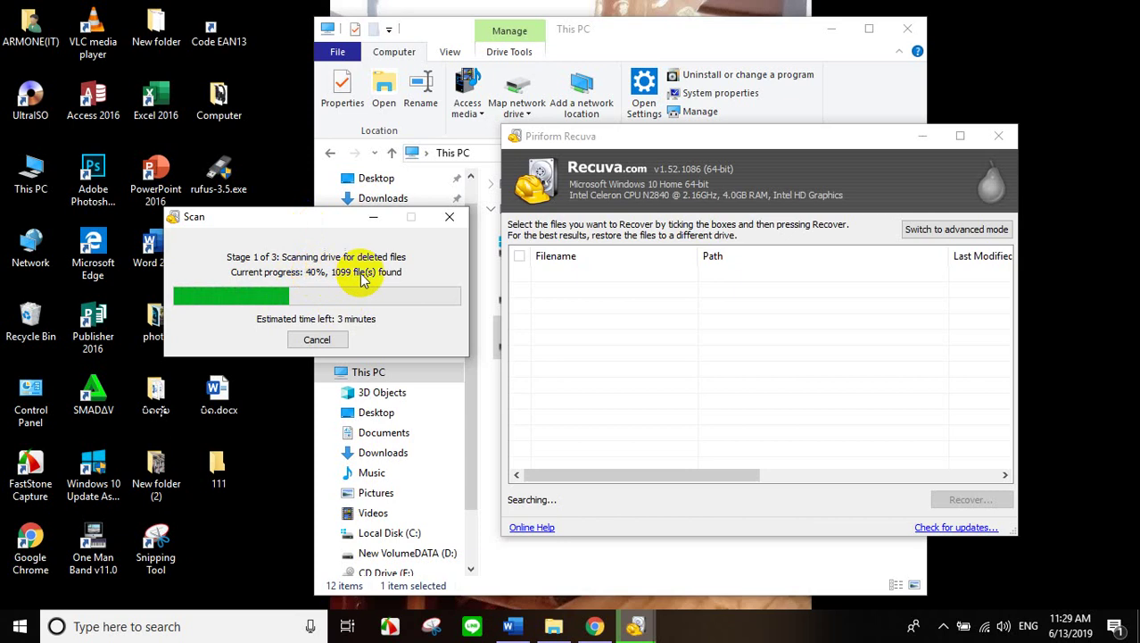
left_click_drag(288, 221, 419, 178)
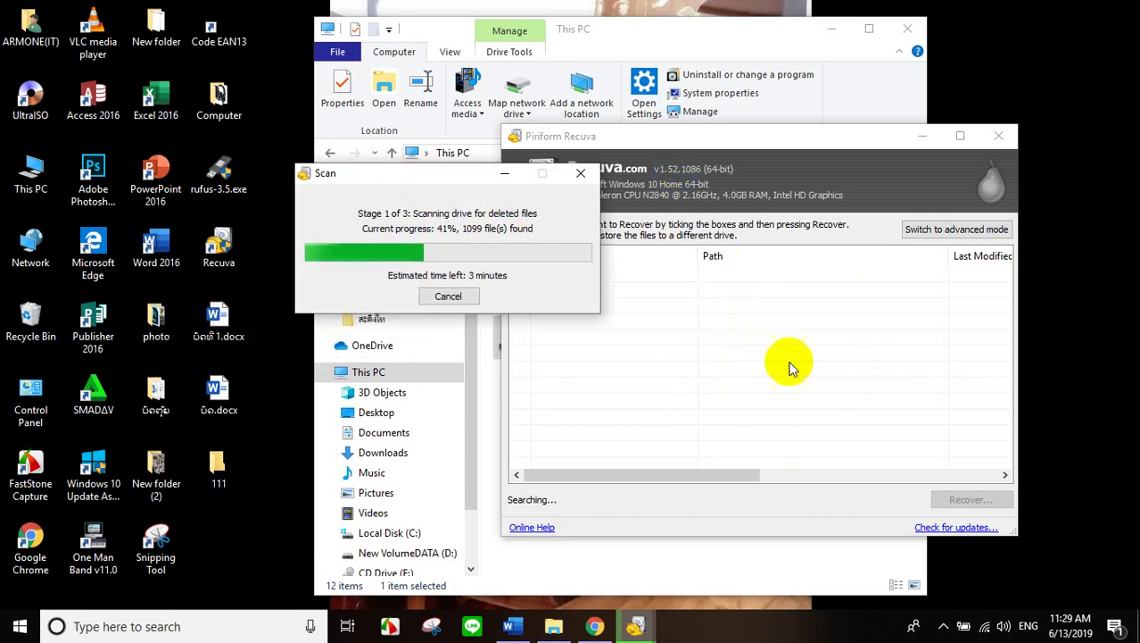
left_click_drag(460, 183, 336, 179)
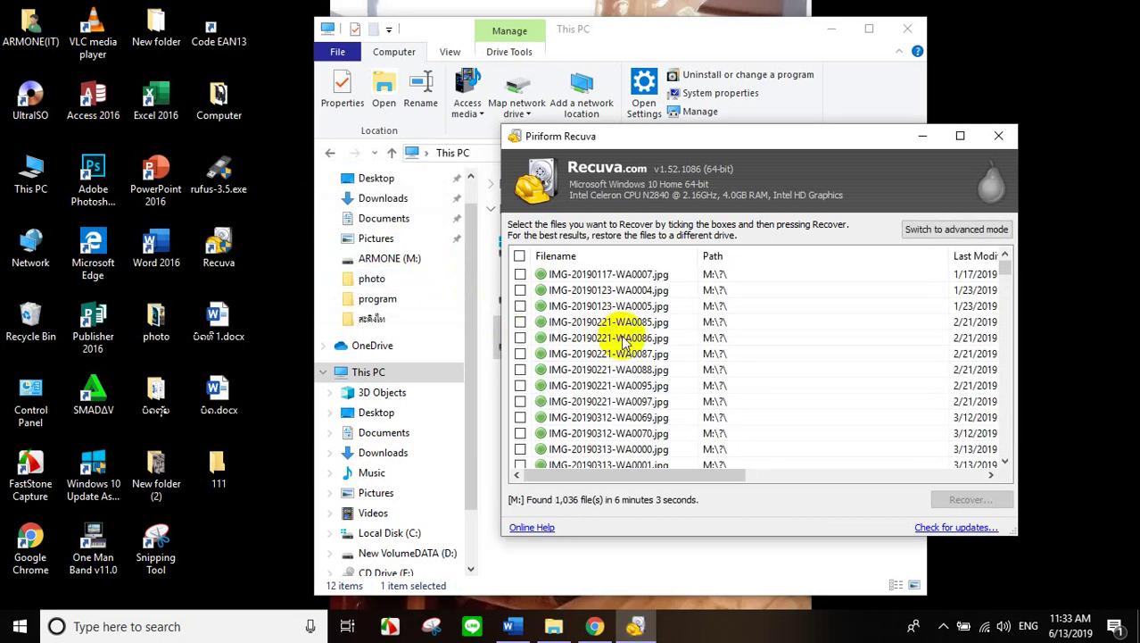
Look through the list of found files and mark all of them for recovery.
scroll(625, 343, "down", 8)
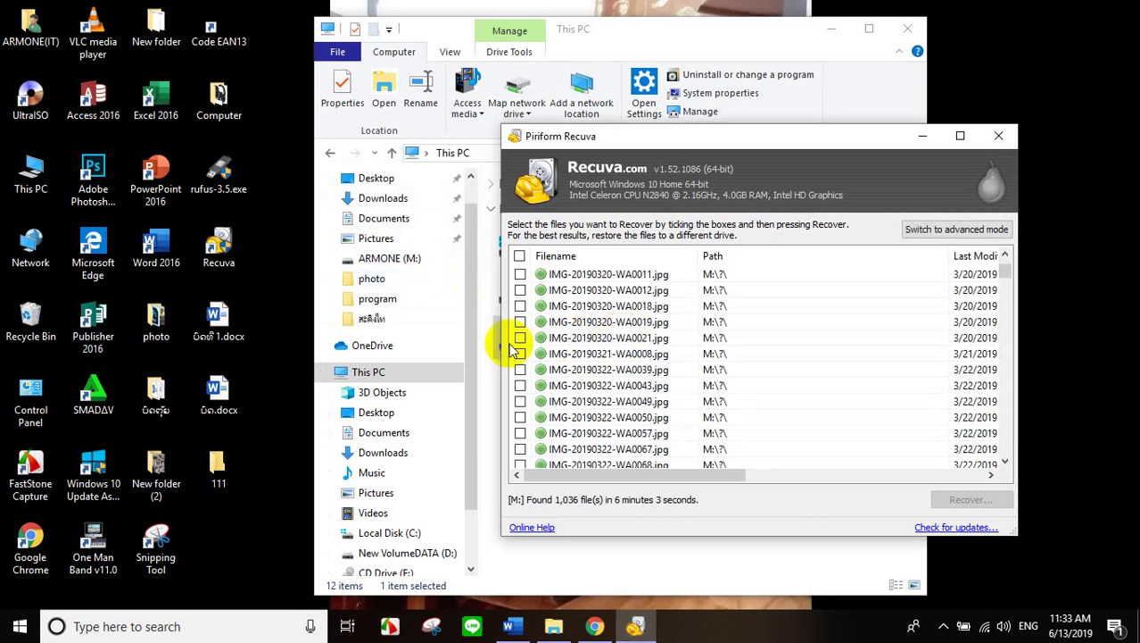
scroll(669, 370, "up", 5)
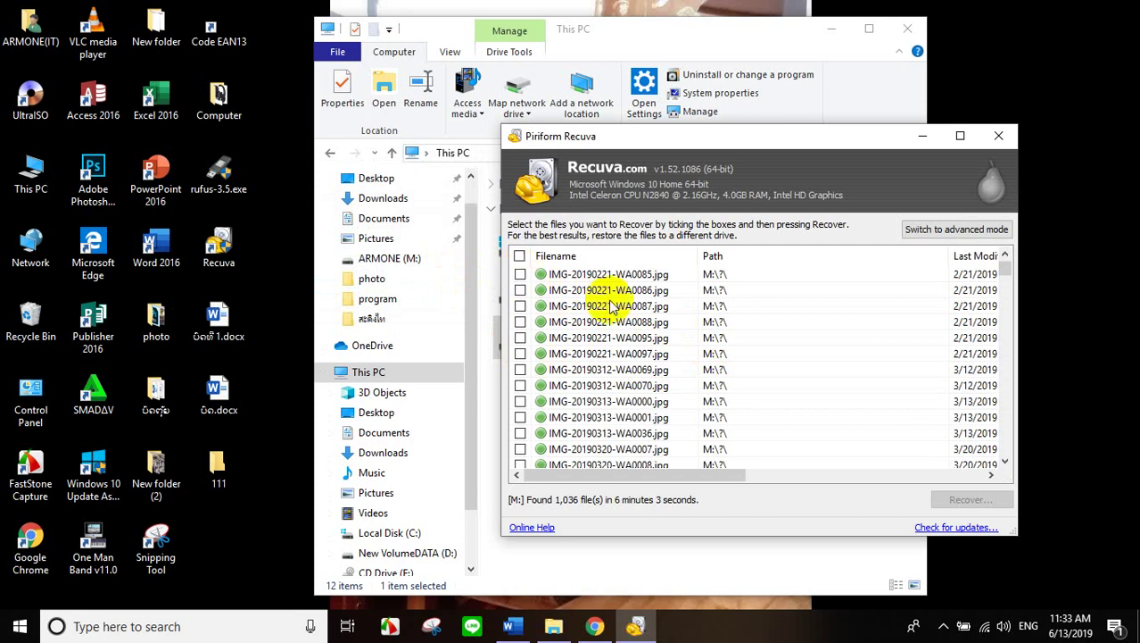
left_click(517, 257)
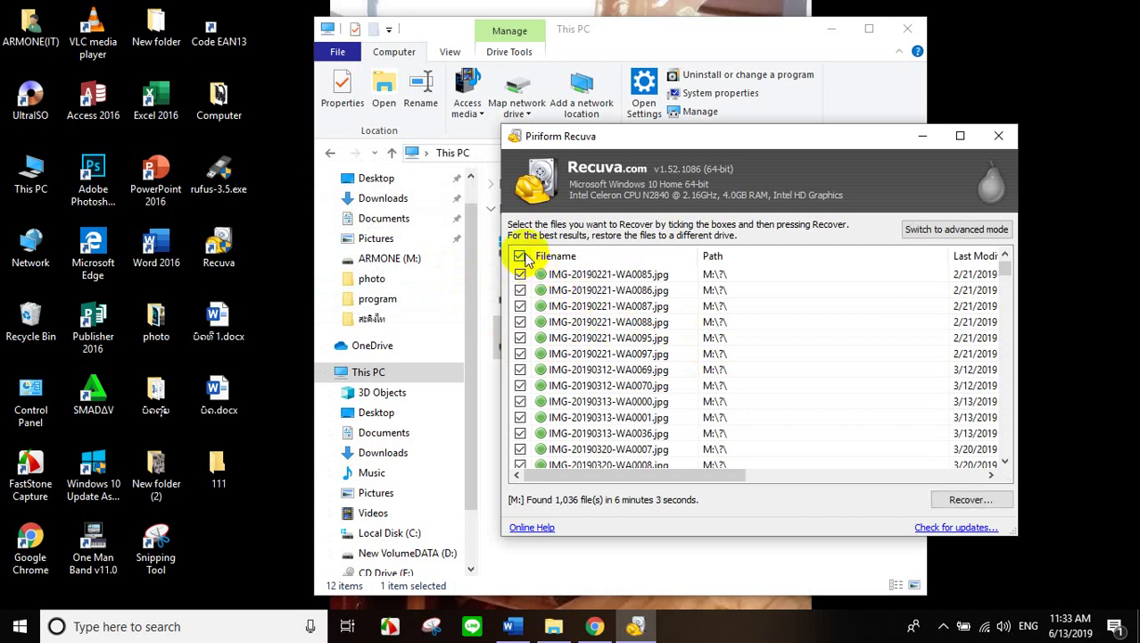
Unmark all found files, mark single images from IMG-20190221-WA0085.jpg to IMG-20190312-WA0070.jpg, and mark the whole list again.
left_click(520, 257)
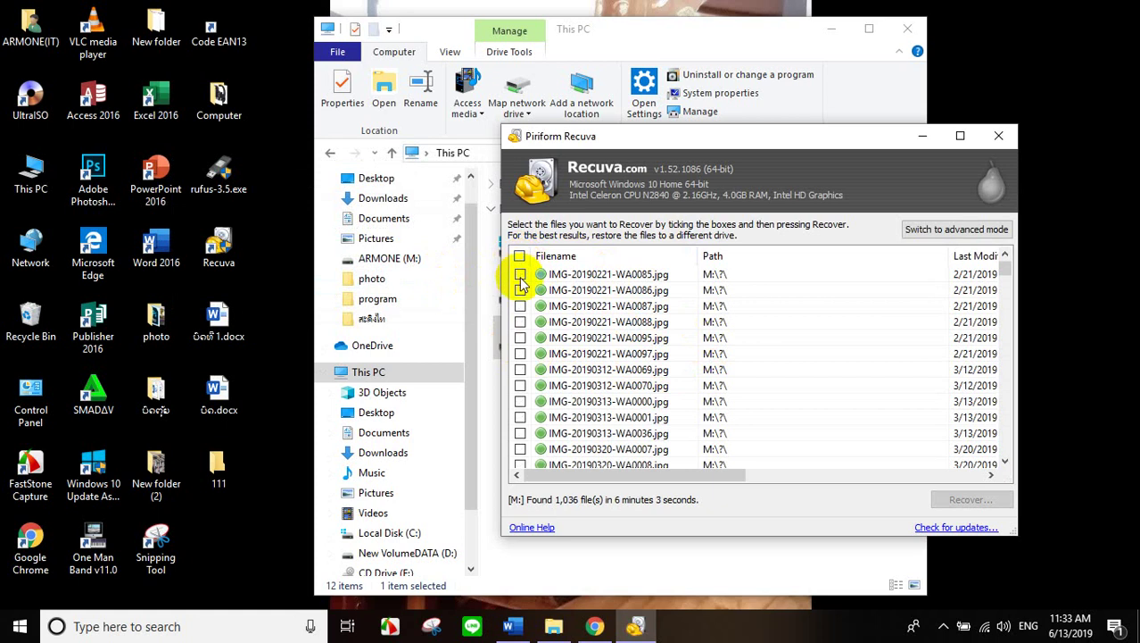
left_click(521, 274)
left_click(520, 290)
left_click(521, 305)
left_click(520, 322)
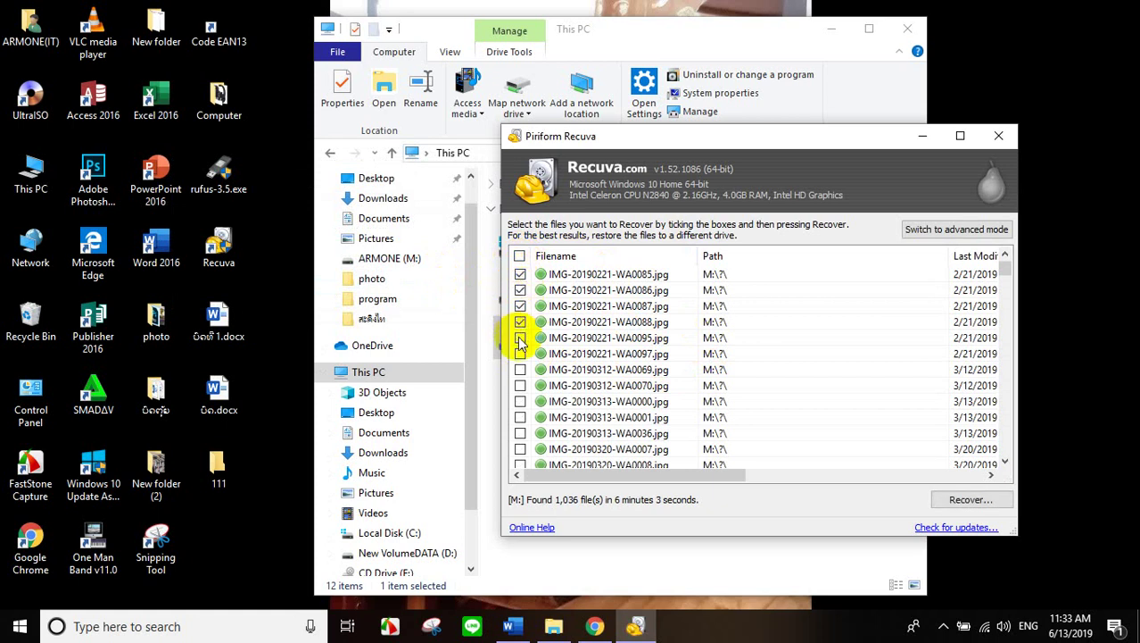
left_click(521, 354)
left_click(523, 369)
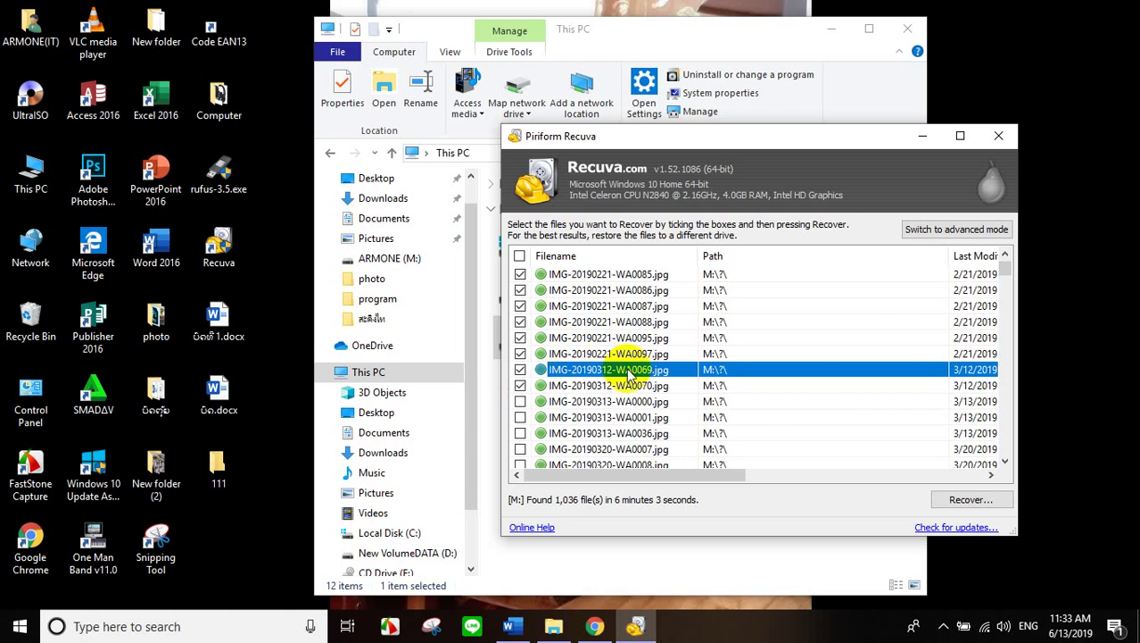
scroll(530, 327, "up", 3)
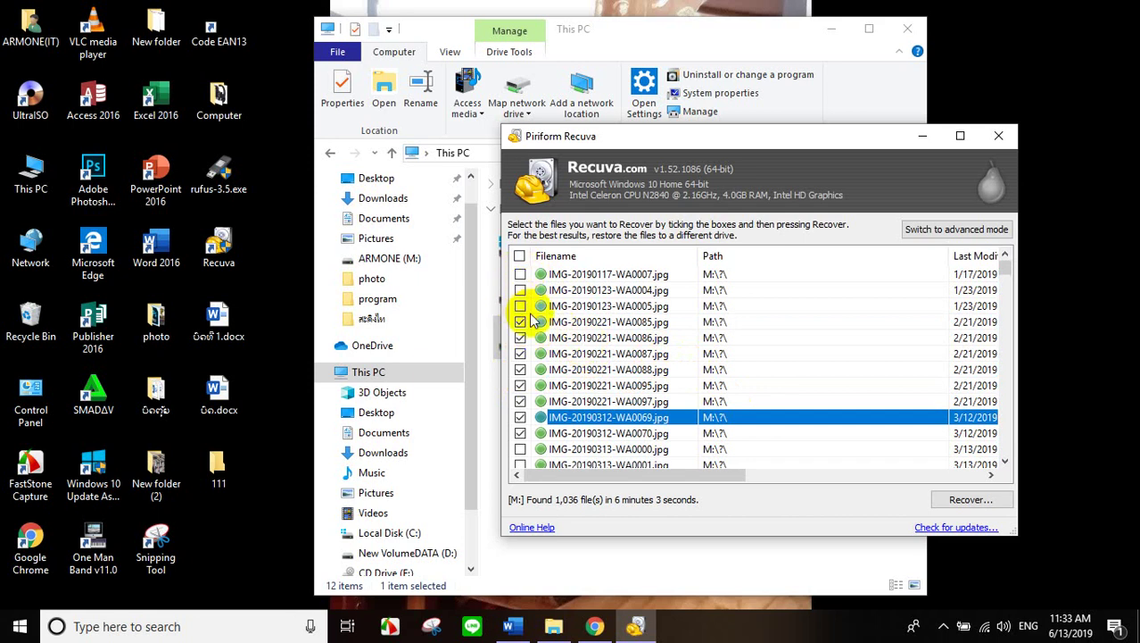
left_click(520, 257)
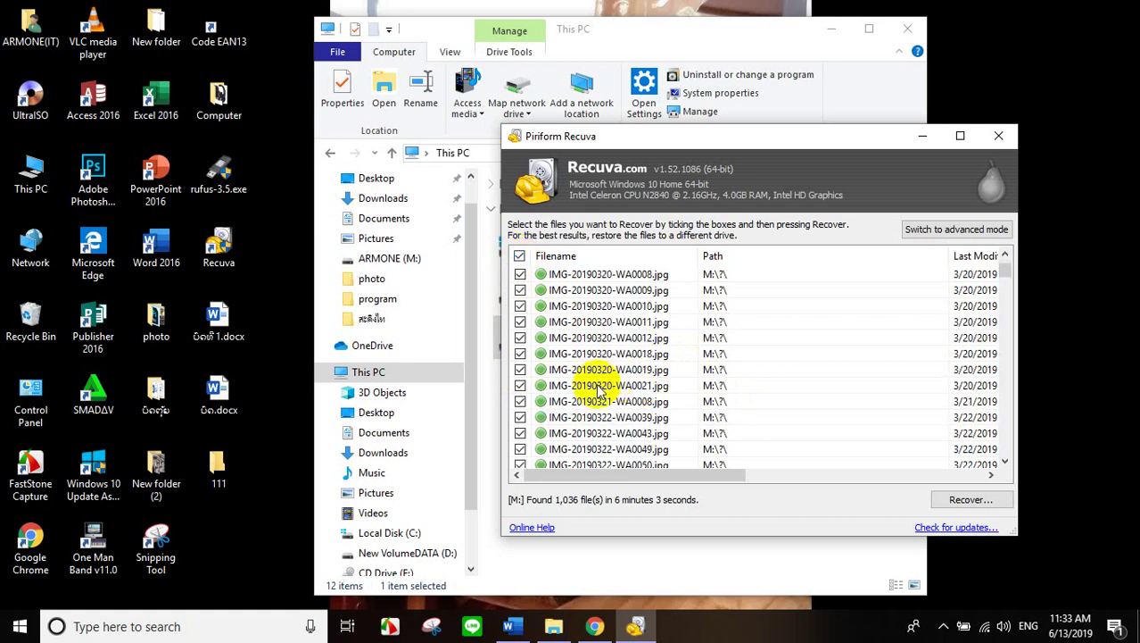
Unmark all files and mark only those from IMG-20190117-WA0007.jpg through IMG-20190221-WA0097.jpg for recovery.
left_click(519, 257)
left_click(520, 274)
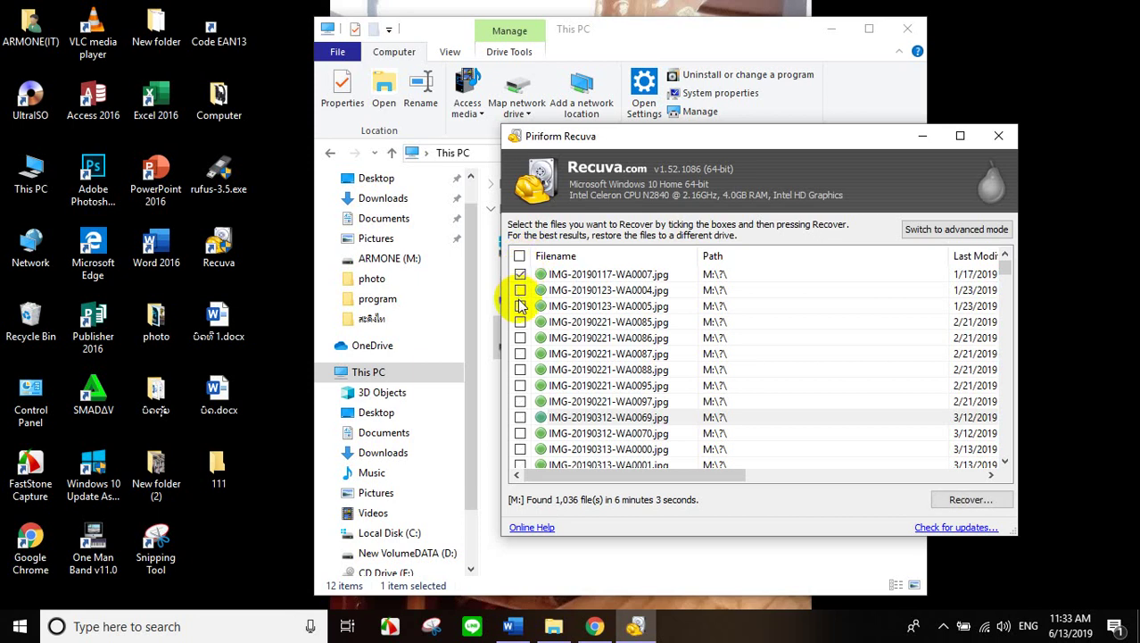
left_click(519, 290)
left_click(522, 338)
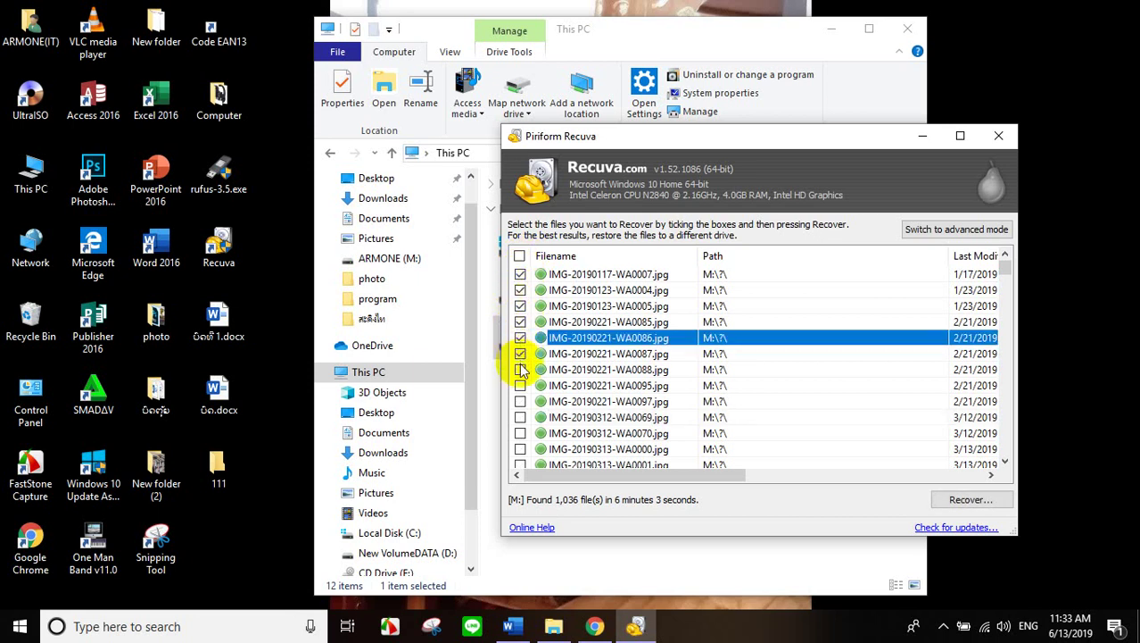
left_click(520, 385)
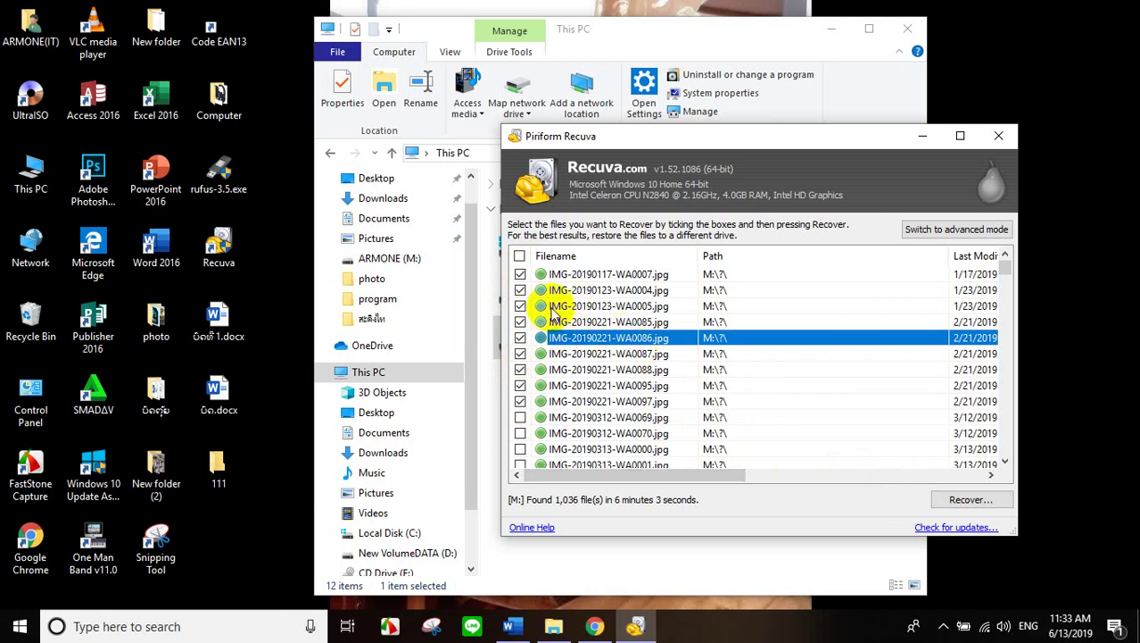
scroll(542, 307, "down", 2)
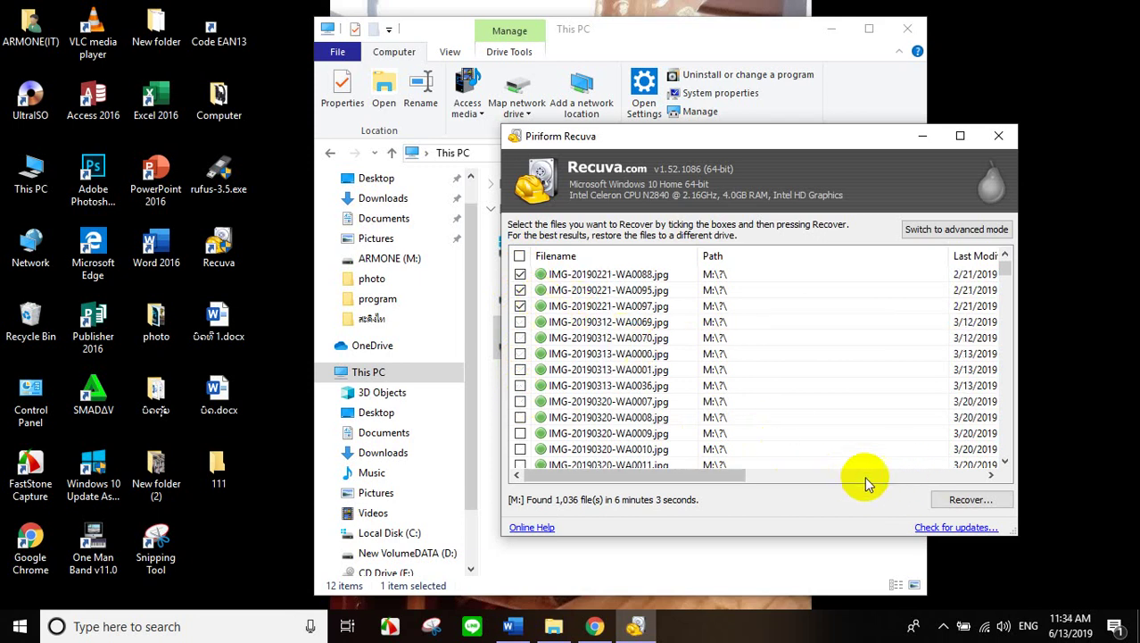
Recover the marked files into the desktop folder 111 and dismiss the completion summary.
left_click(956, 501)
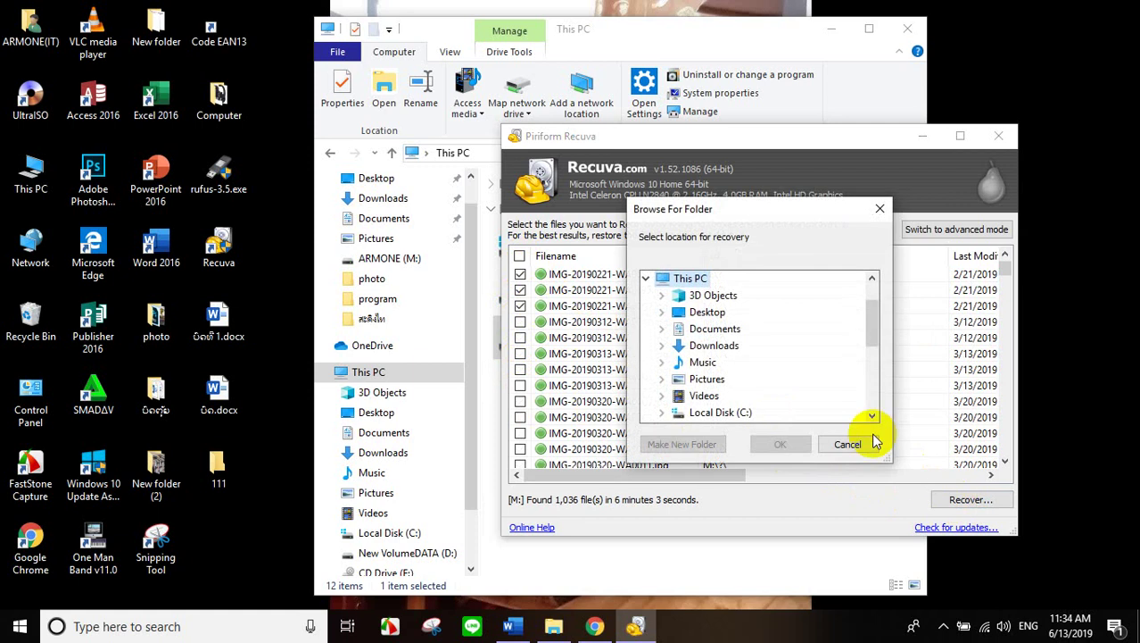
scroll(776, 366, "down", 4)
scroll(775, 369, "down", 1)
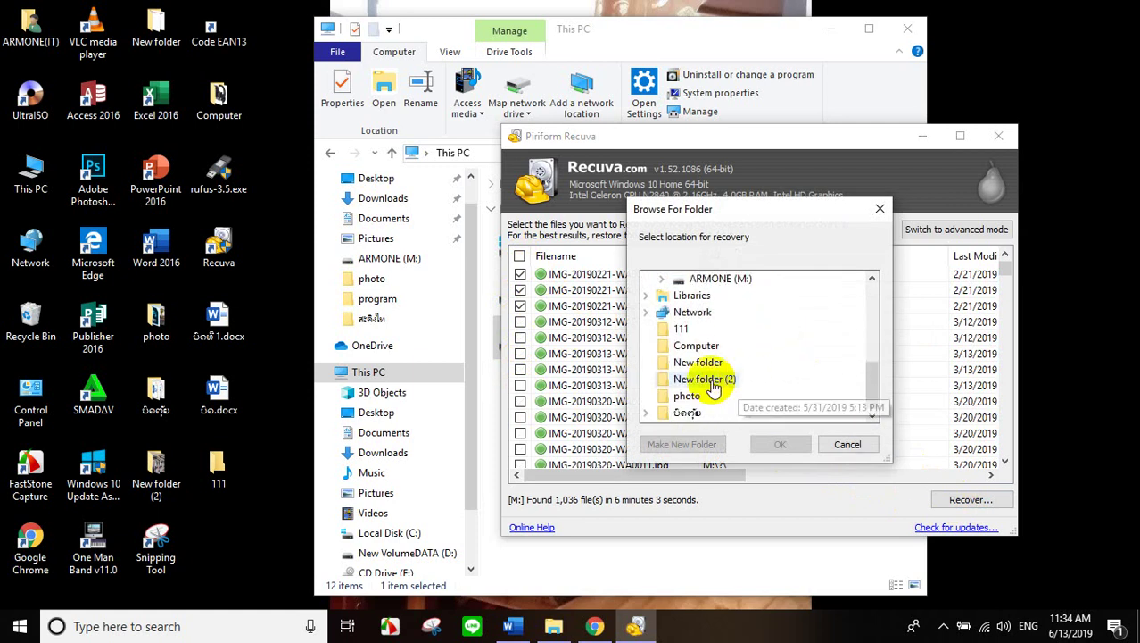
left_click(683, 330)
left_click(778, 445)
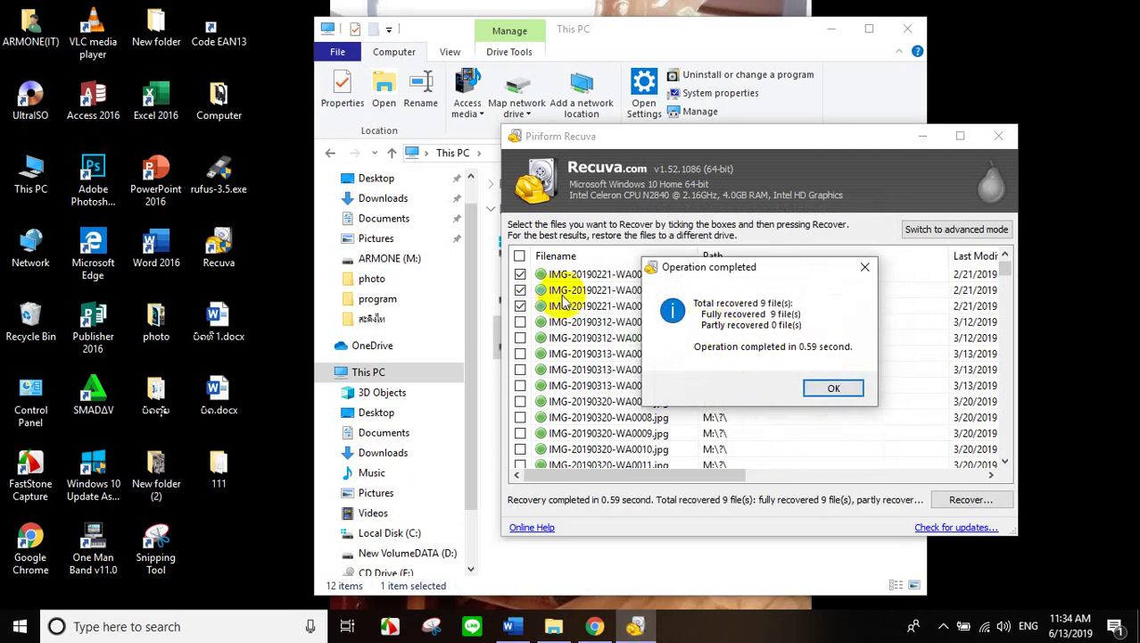
left_click(833, 391)
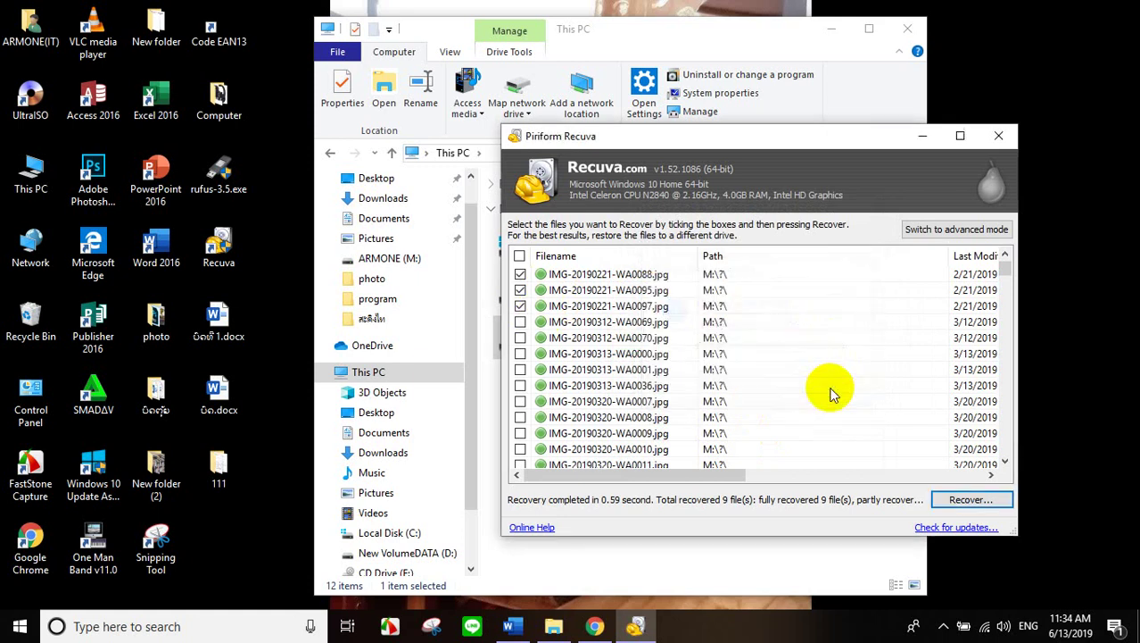
Close Recuva and the This PC window, and check the recovered images in the desktop folder 111.
left_click(993, 143)
left_click(912, 27)
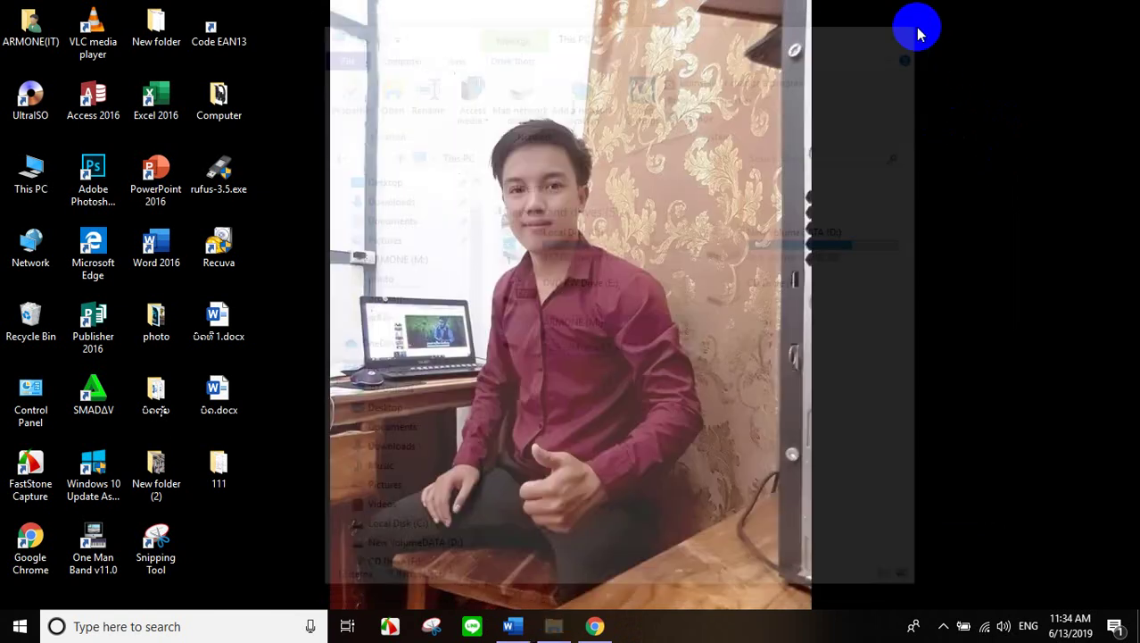
double_click(216, 459)
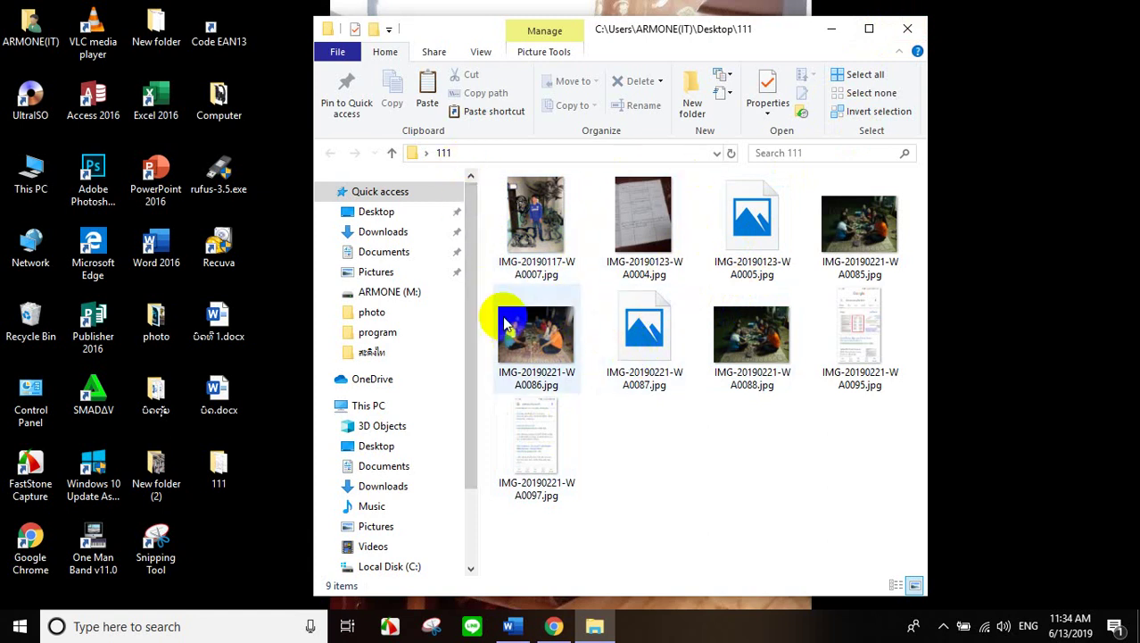
left_click(910, 30)
right_click(455, 186)
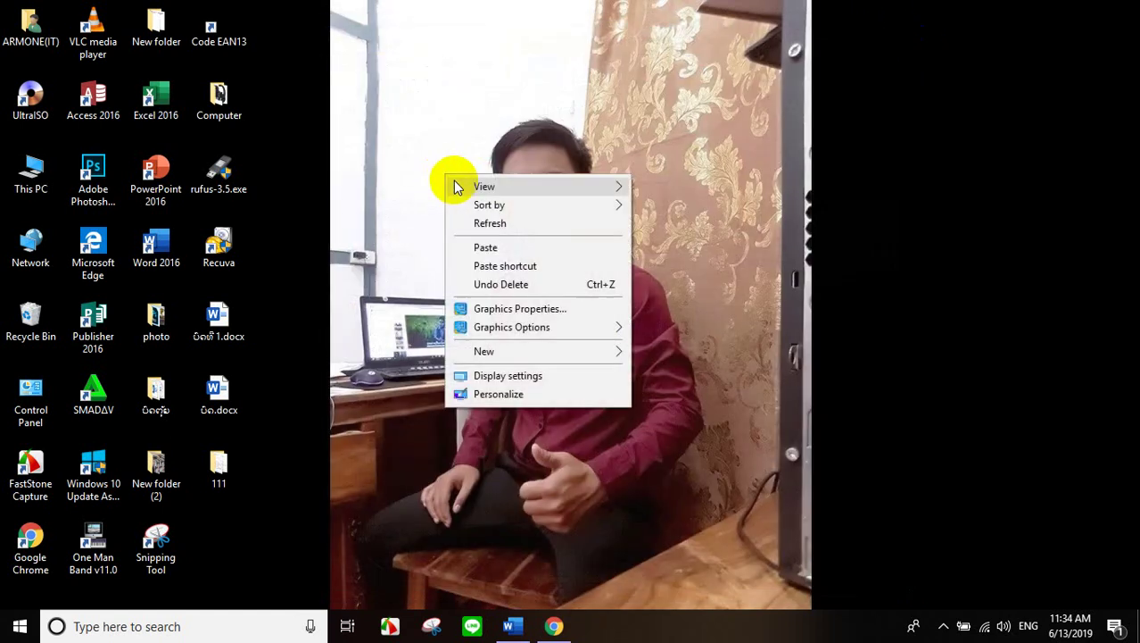
left_click(485, 222)
right_click(396, 174)
left_click(434, 224)
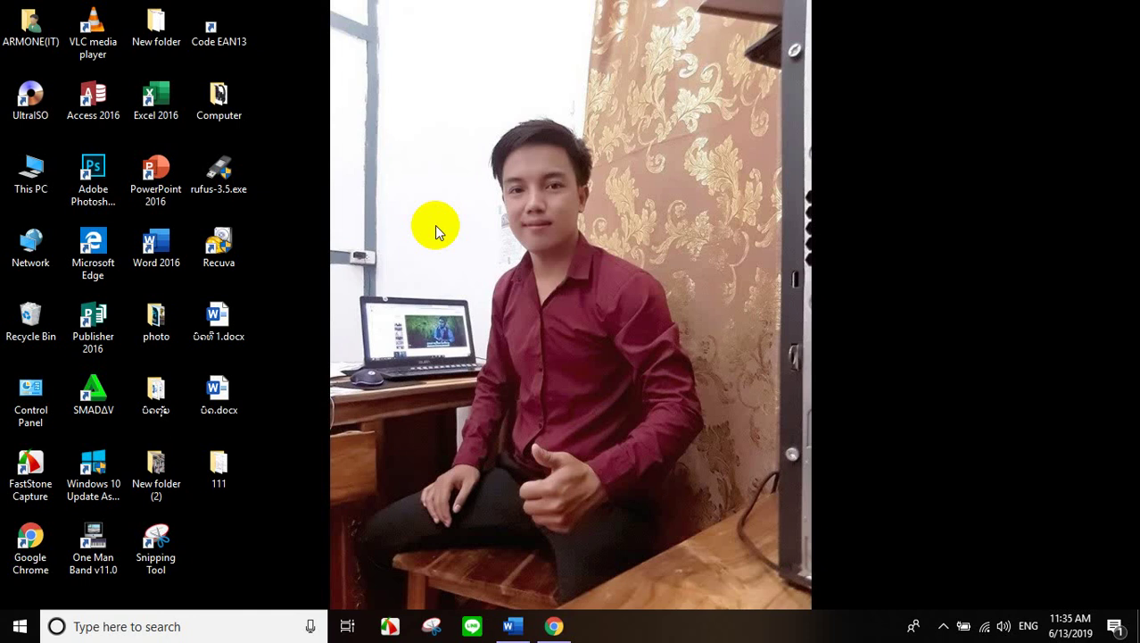
left_click(943, 626)
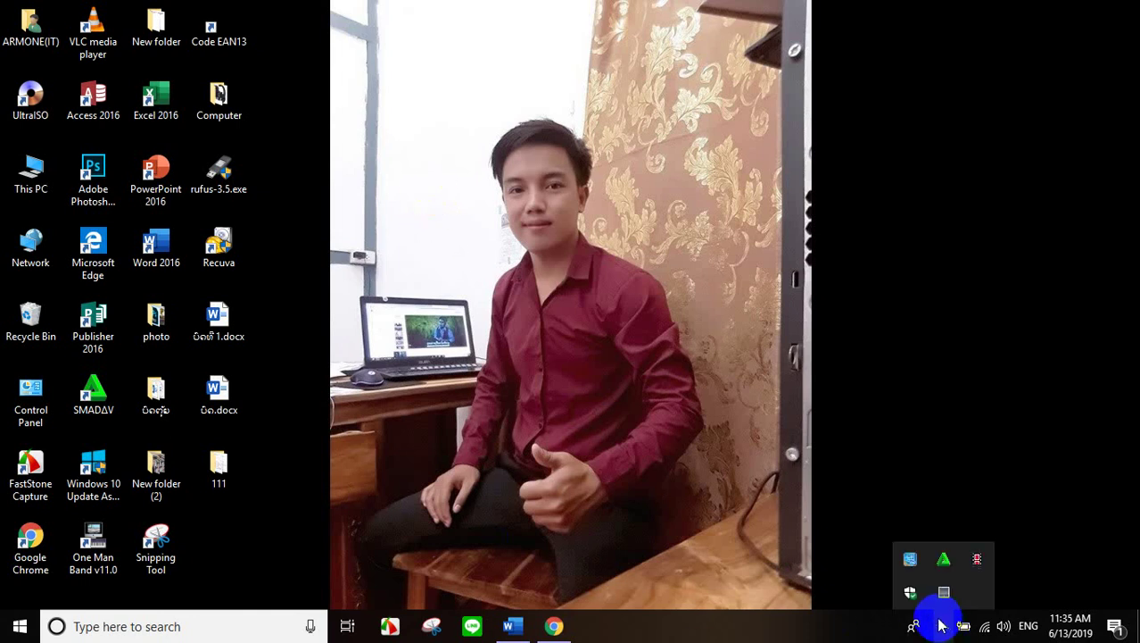